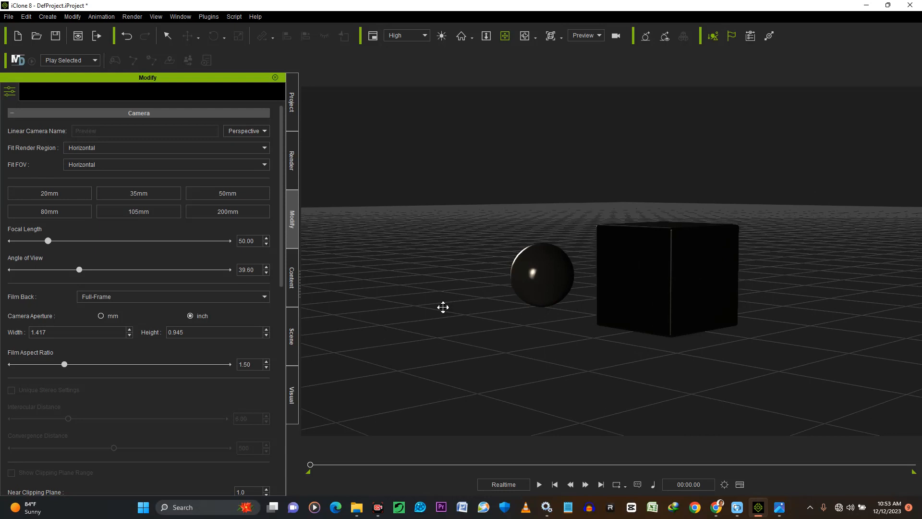
# Inspect the ball and box from several angles and review the scene's object list
pyautogui.keyDown('alt'); pyautogui.moveTo(538, 269); pyautogui.dragTo(599, 275); pyautogui.keyUp('alt')
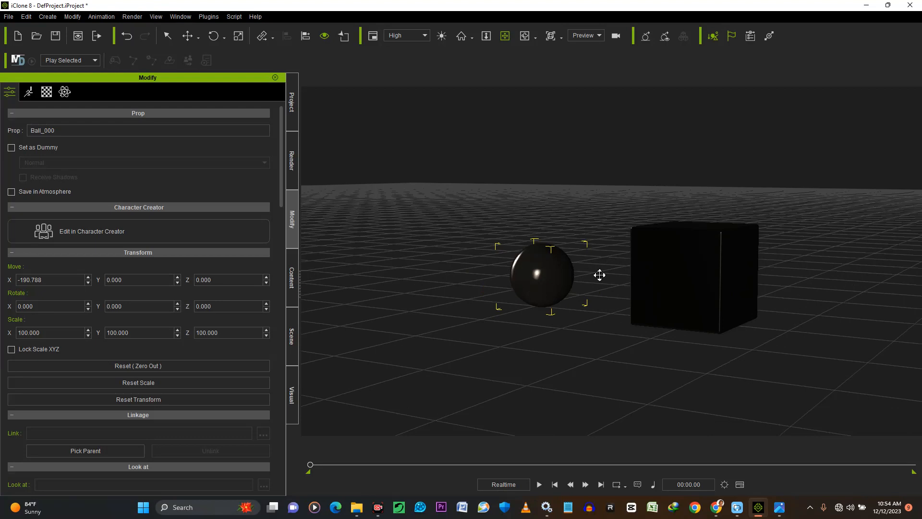
pyautogui.keyDown('alt'); pyautogui.moveTo(698, 264); pyautogui.dragTo(648, 288); pyautogui.keyUp('alt')
pyautogui.keyDown('alt'); pyautogui.moveTo(531, 309); pyautogui.dragTo(617, 323); pyautogui.keyUp('alt')
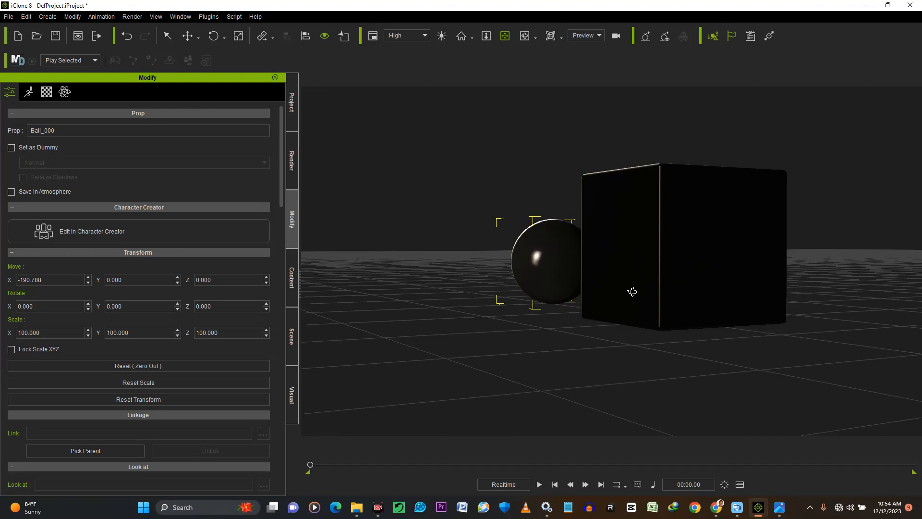
pyautogui.moveTo(648, 290); pyautogui.dragTo(697, 284)
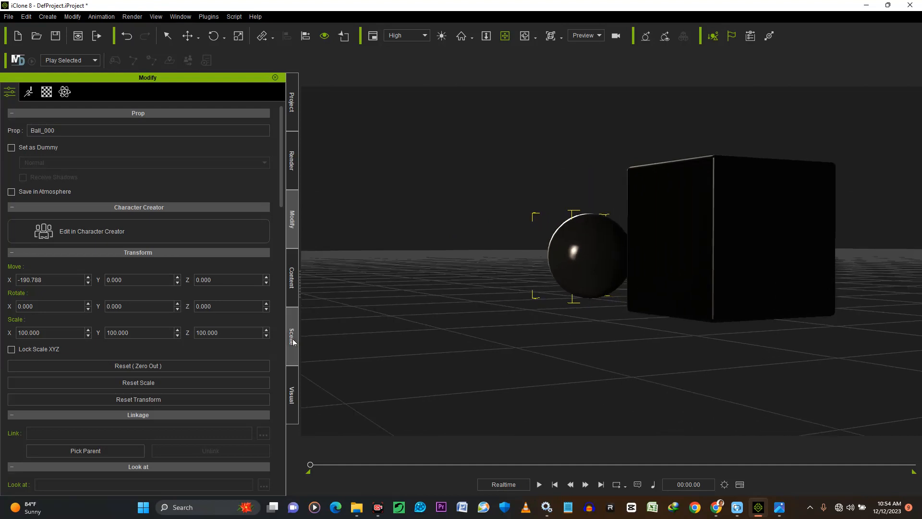
pyautogui.click(292, 339)
pyautogui.click(35, 217)
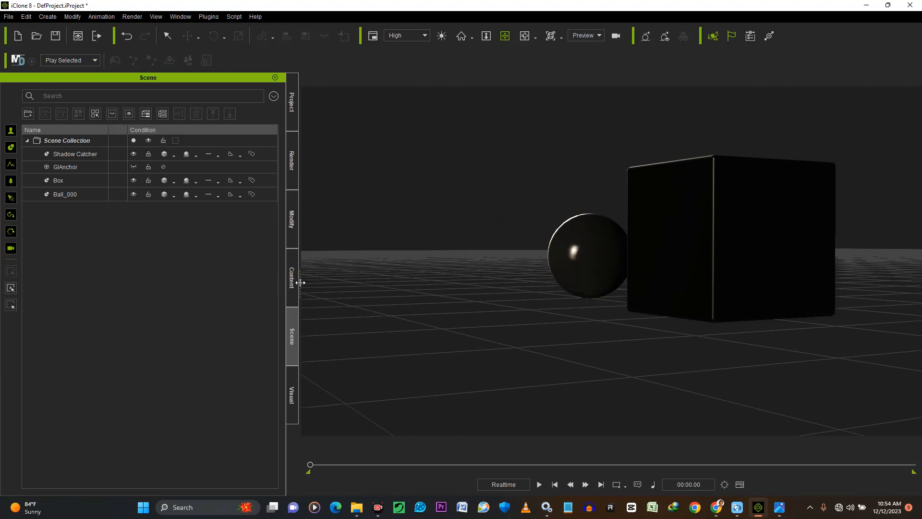
# Deactivate image-based lighting (IBL) in the scene's Atmosphere settings
pyautogui.click(292, 401)
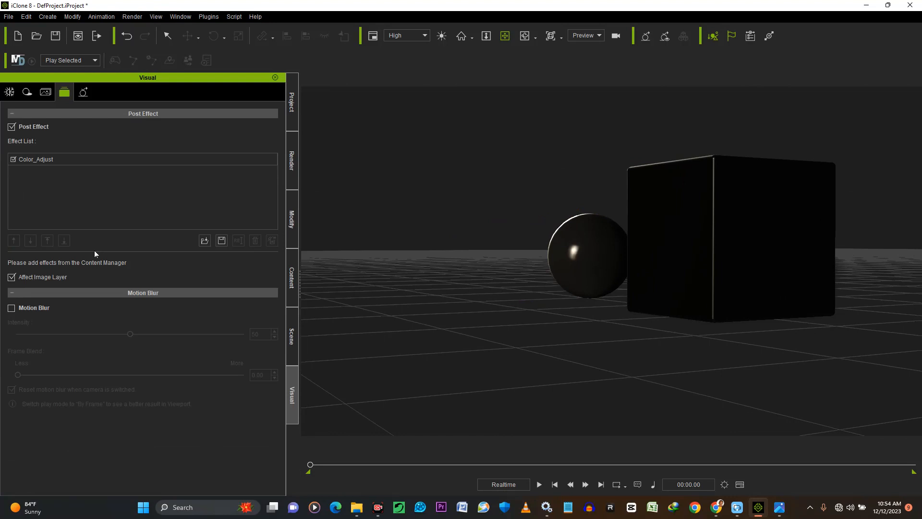
pyautogui.click(9, 93)
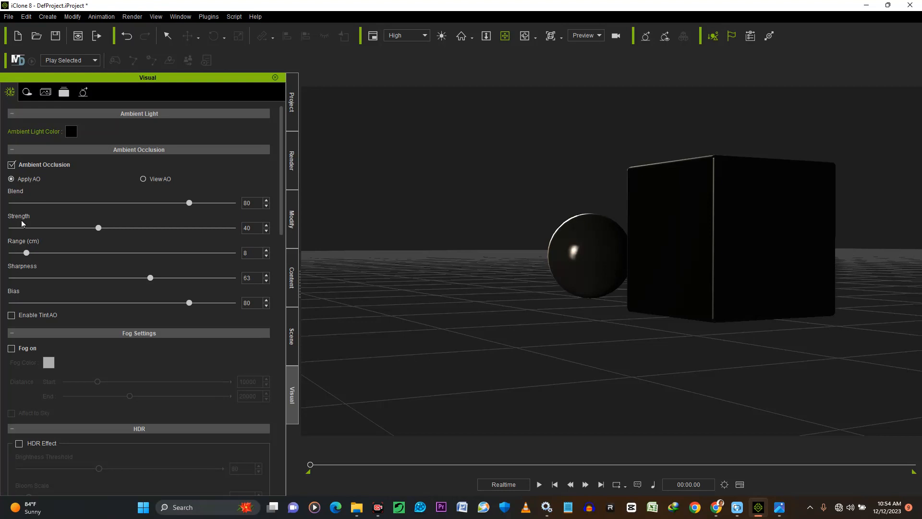
pyautogui.scroll(-6, 22, 224)
pyautogui.scroll(-2, 21, 223)
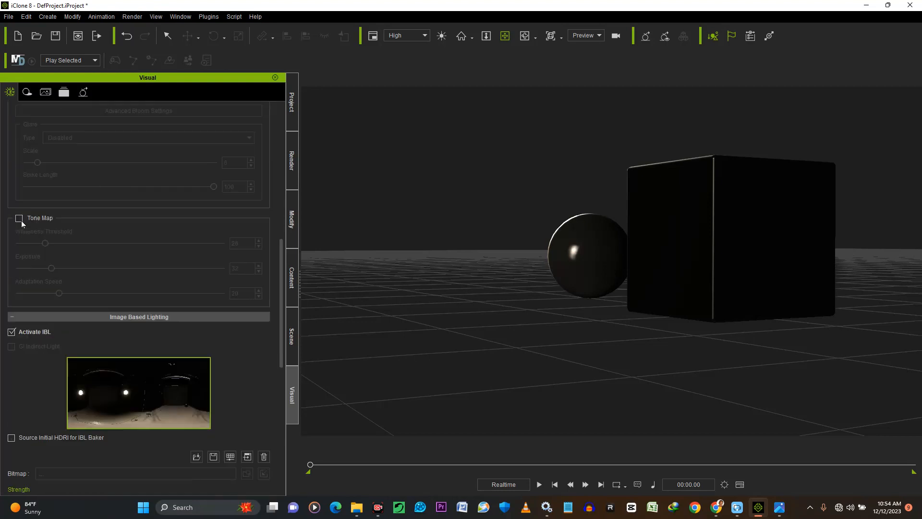
pyautogui.scroll(-2, 21, 220)
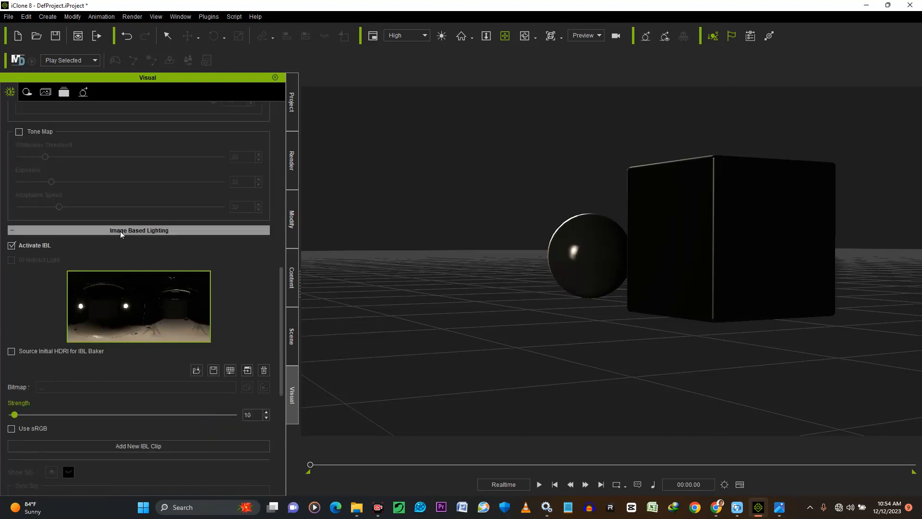
pyautogui.click(11, 246)
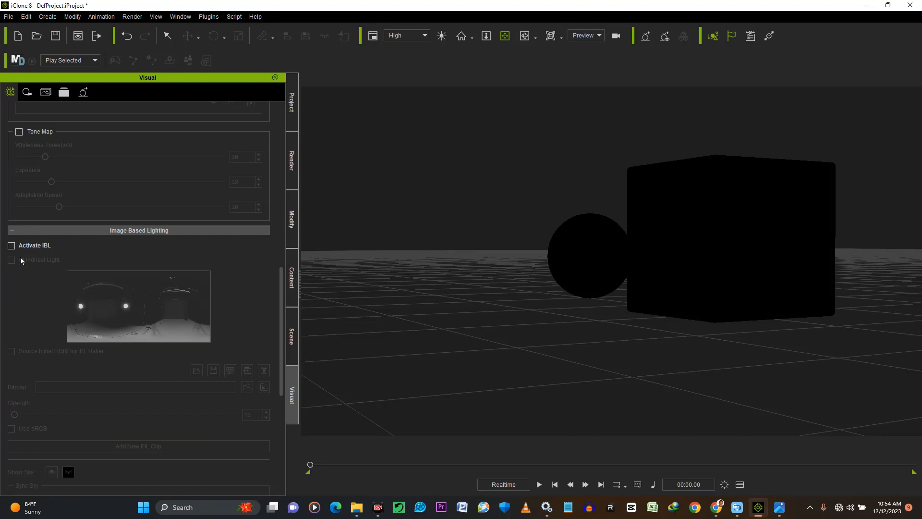
# Select the box and switch image-based lighting on and off again to compare how the objects are lit
pyautogui.scroll(-3, 653, 278)
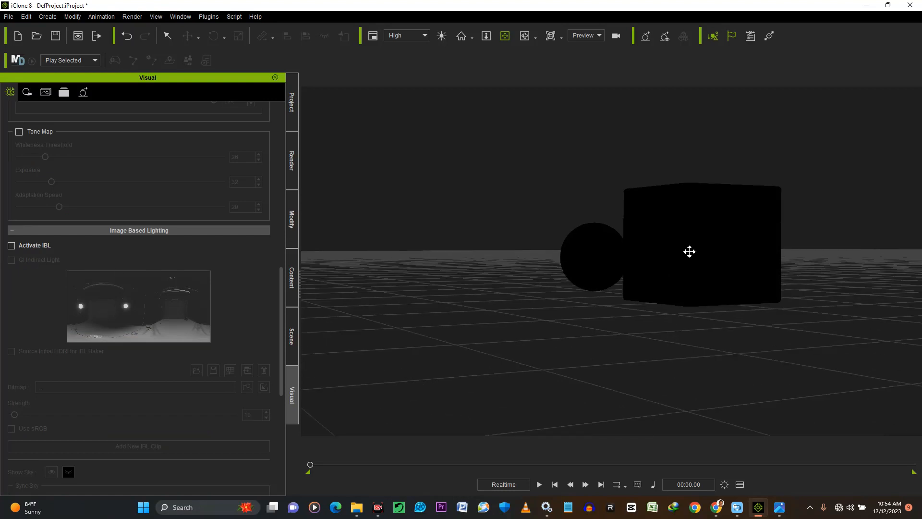
pyautogui.click(690, 252)
pyautogui.moveTo(693, 263)
pyautogui.mouseDown(button='right')
pyautogui.moveTo(788, 284)
pyautogui.moveTo(802, 271)
pyautogui.moveTo(747, 292)
pyautogui.moveTo(753, 315)
pyautogui.moveTo(693, 281)
pyautogui.mouseUp(button='right')
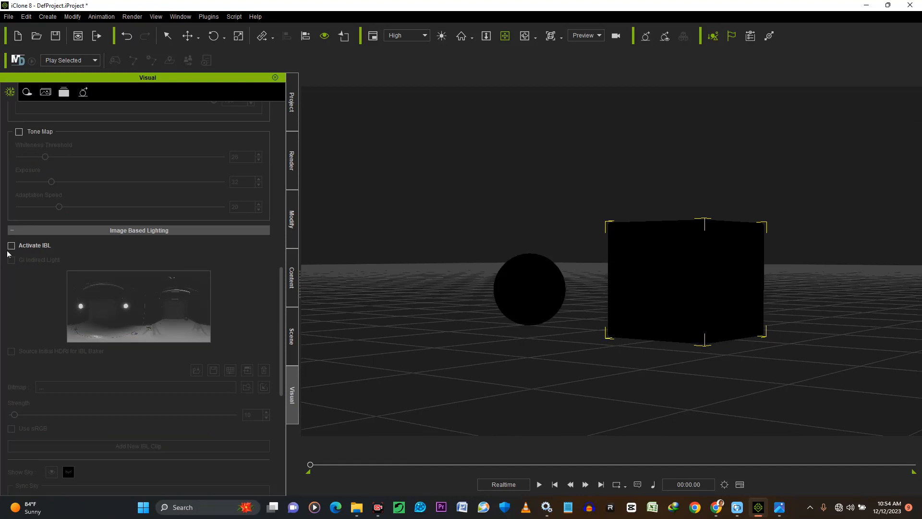
pyautogui.click(11, 246)
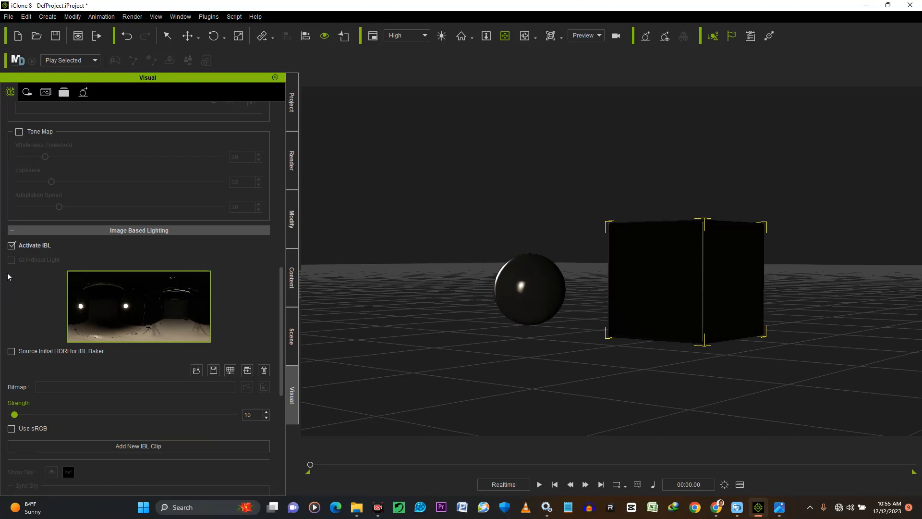
pyautogui.click(11, 246)
pyautogui.moveTo(473, 206); pyautogui.dragTo(613, 253, button='right')
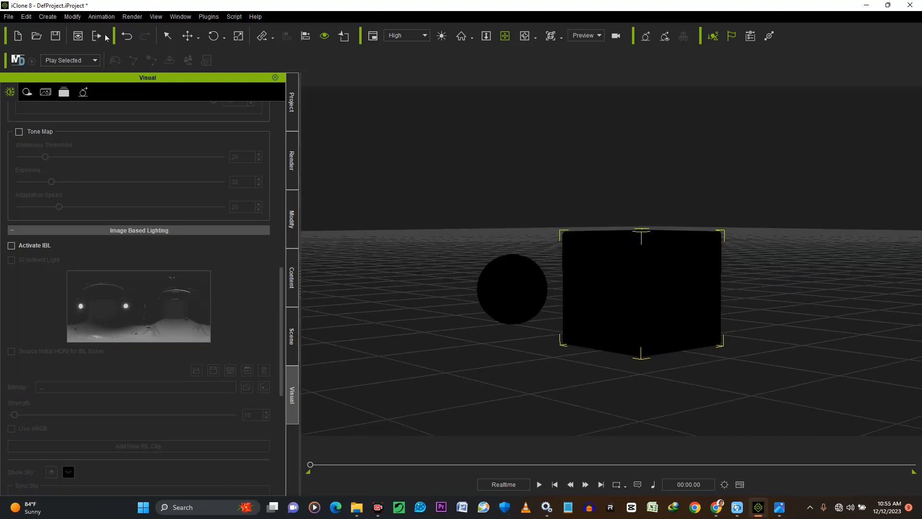
pyautogui.click(46, 18)
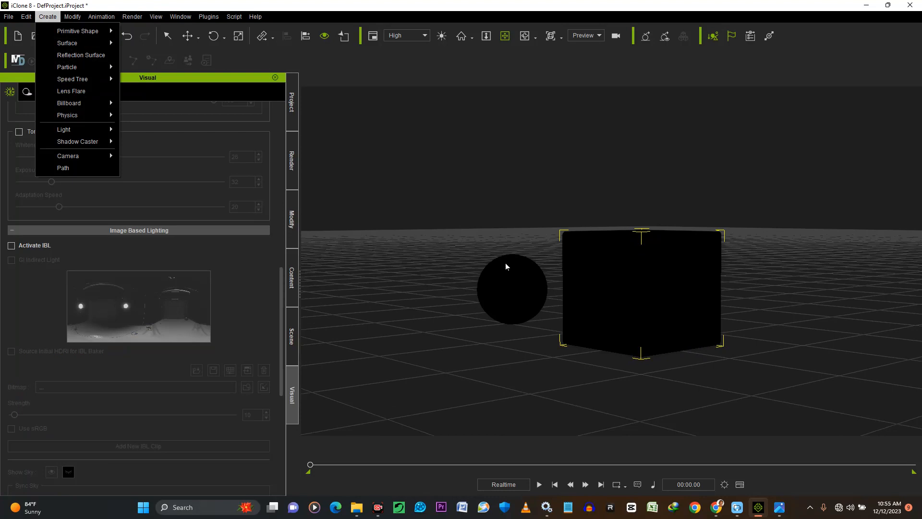
pyautogui.click(522, 268)
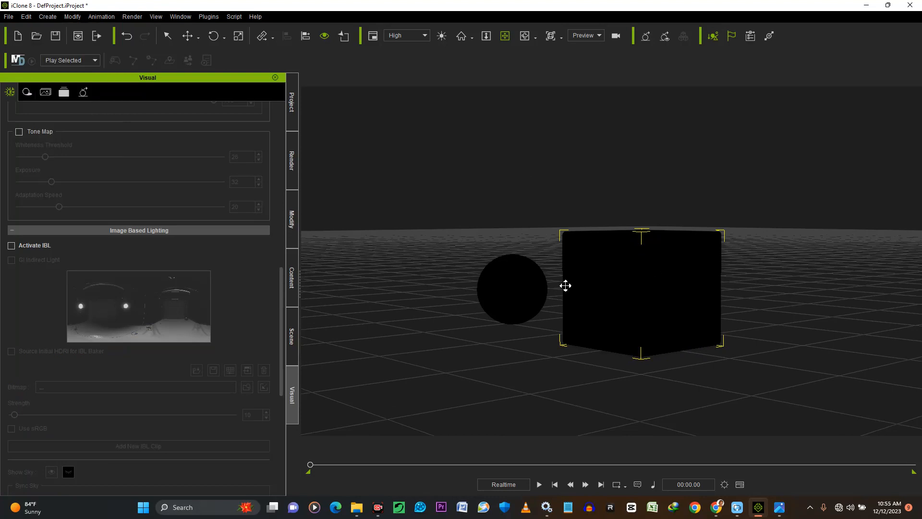
pyautogui.moveTo(606, 294); pyautogui.dragTo(631, 297)
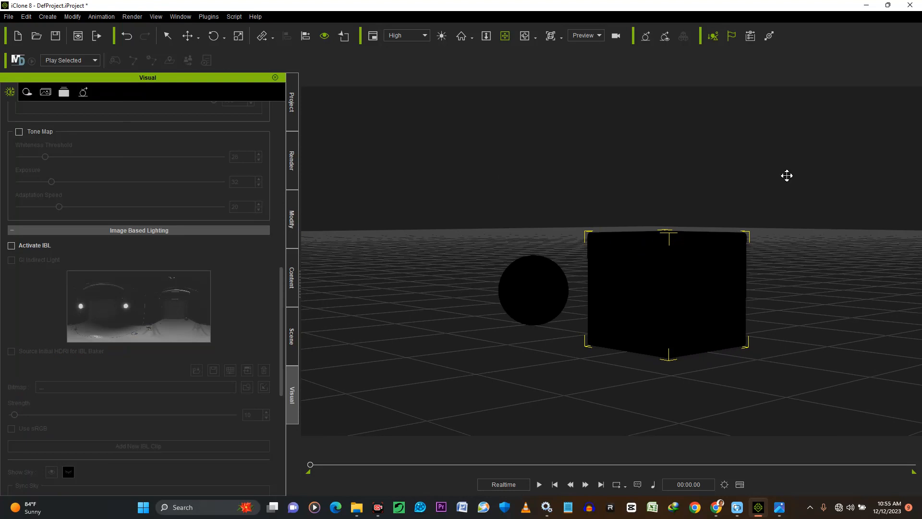
pyautogui.moveTo(762, 238); pyautogui.dragTo(828, 206, button='right')
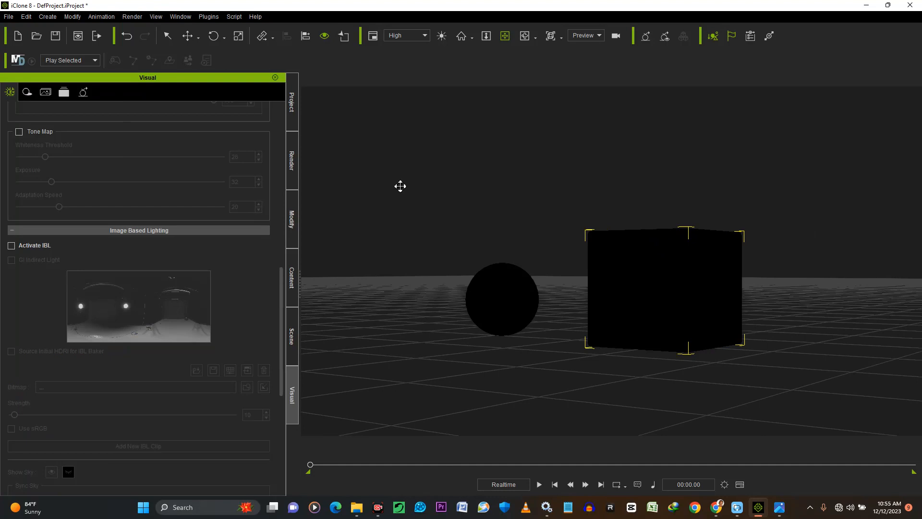
# Open the Preference window, place it beside the Visual settings and enlarge it downward
pyautogui.hotkey('ctrl', 'p')
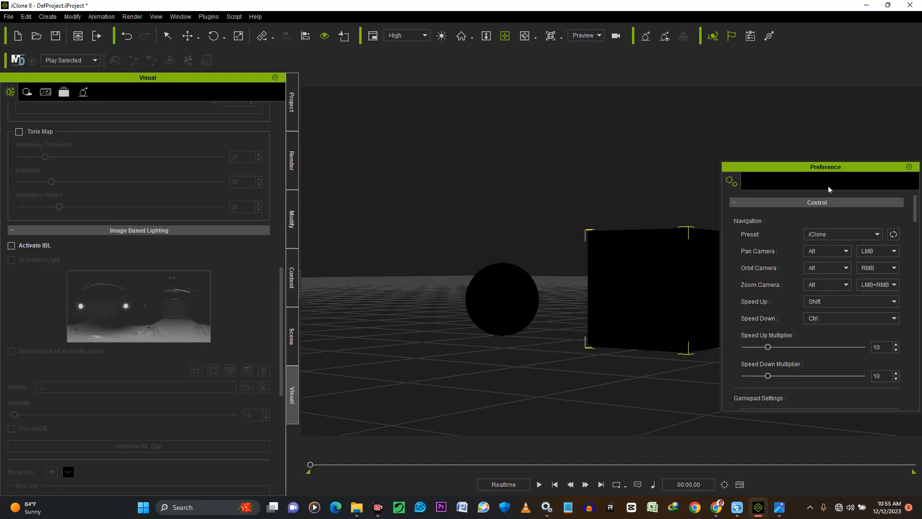
pyautogui.moveTo(879, 168); pyautogui.dragTo(438, 115)
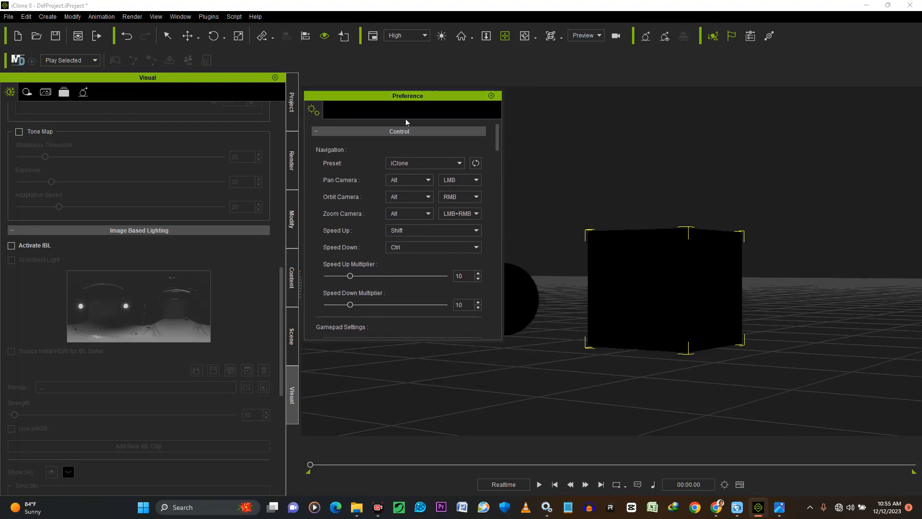
pyautogui.moveTo(422, 125); pyautogui.dragTo(441, 75)
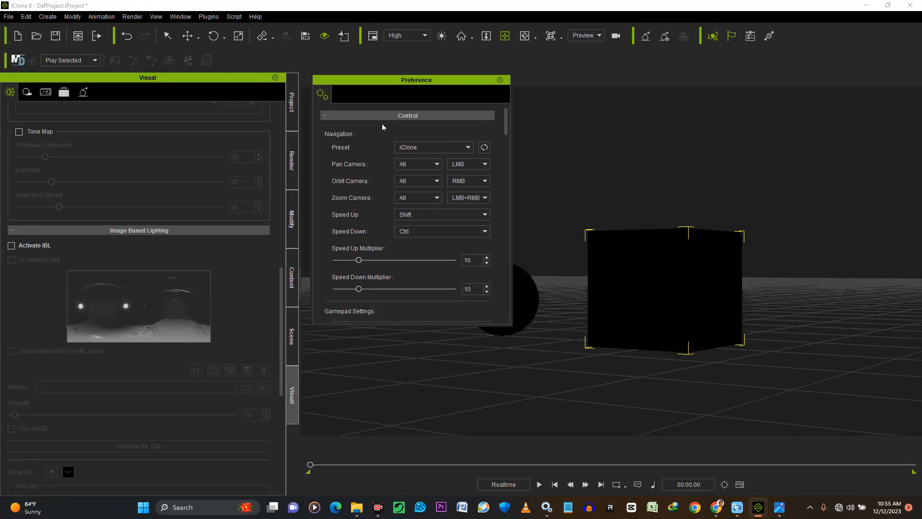
pyautogui.moveTo(450, 324); pyautogui.dragTo(441, 480)
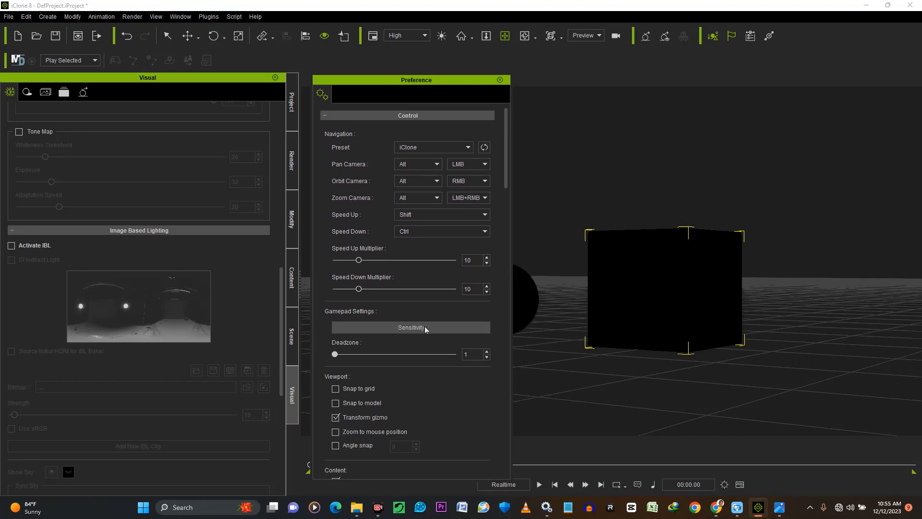
# Change the viewport grid color to a lighter grey in the preferences
pyautogui.scroll(-5, 425, 329)
pyautogui.scroll(-8, 432, 328)
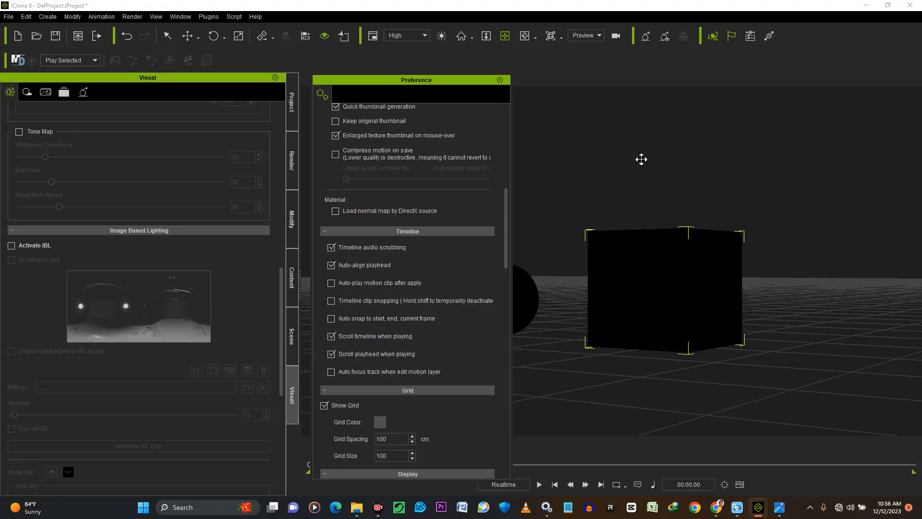
pyautogui.scroll(-1, 605, 253)
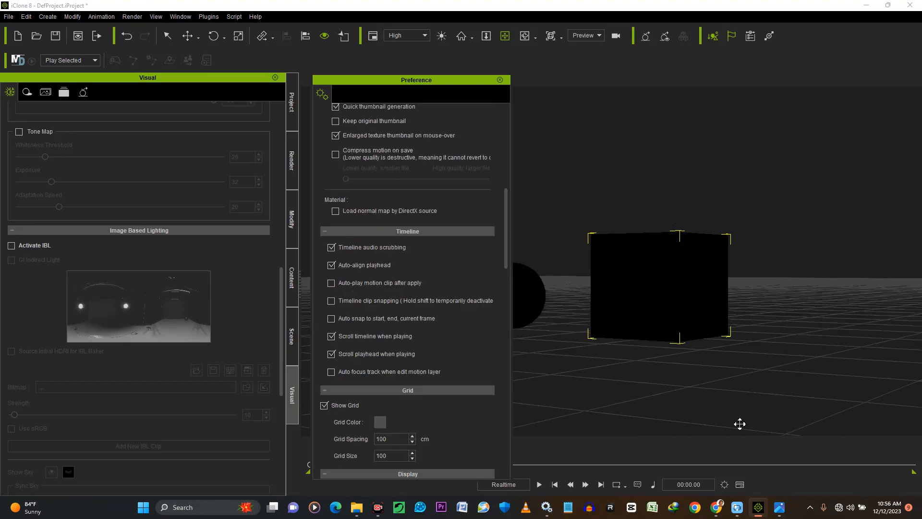
pyautogui.click(380, 422)
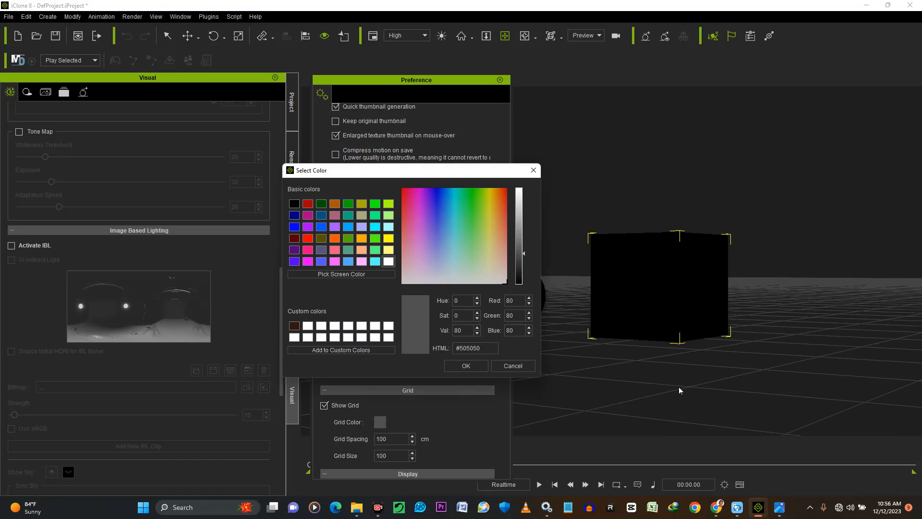
pyautogui.click(519, 229)
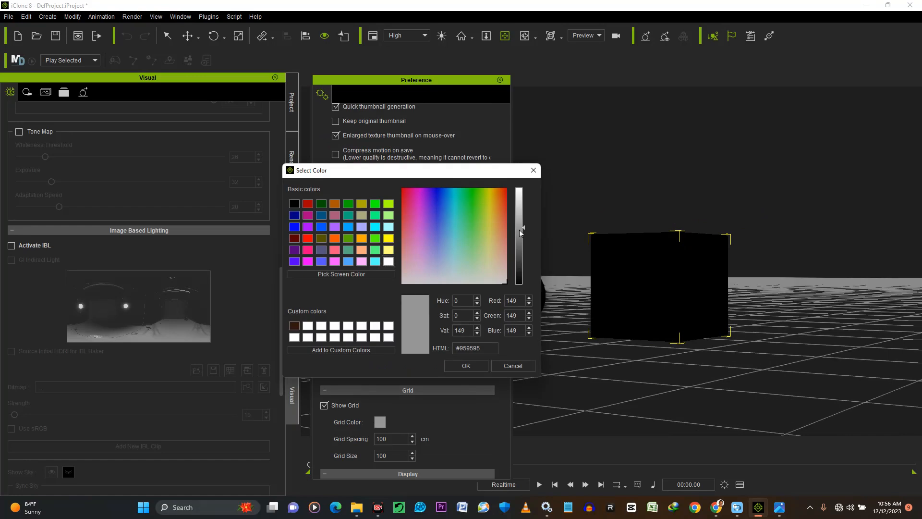
pyautogui.click(522, 237)
pyautogui.click(464, 365)
# Review the remaining preferences, including the display, real-time render, project, system, interface, key tangent and timeline options
pyautogui.scroll(-6, 447, 425)
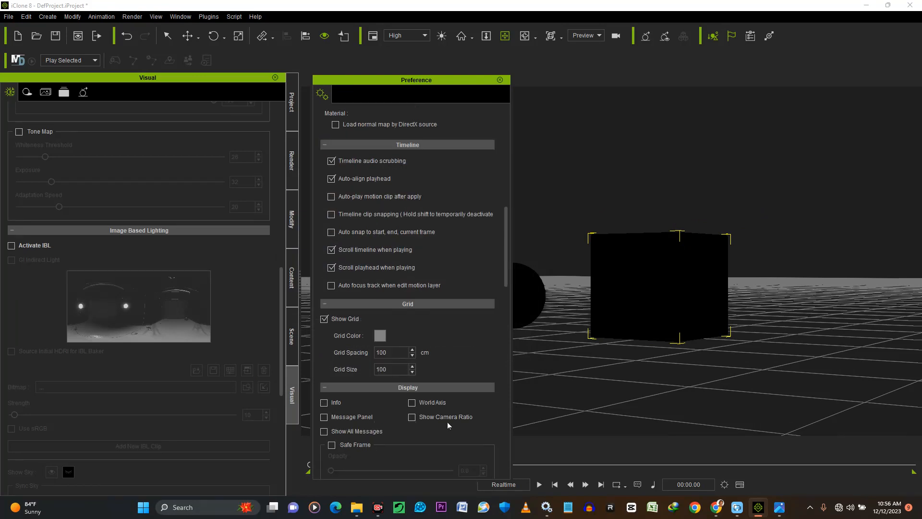
pyautogui.scroll(-5, 449, 414)
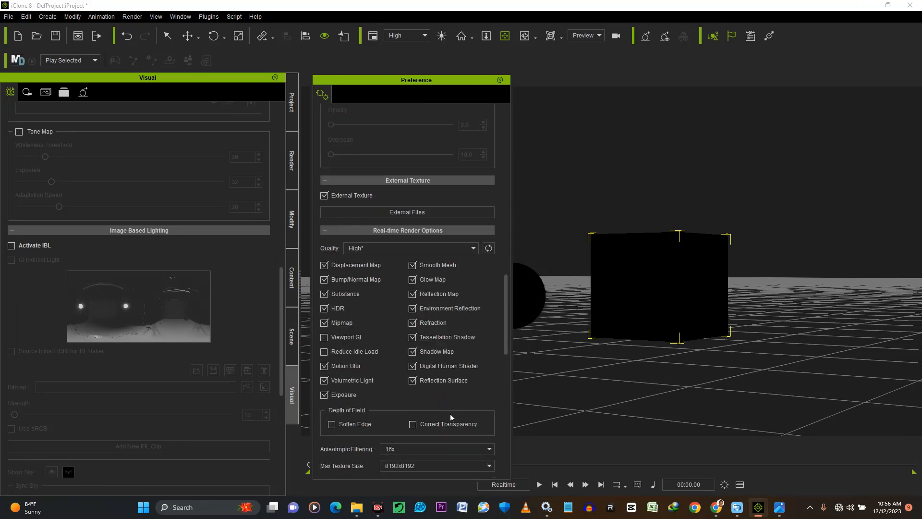
pyautogui.scroll(-3, 441, 411)
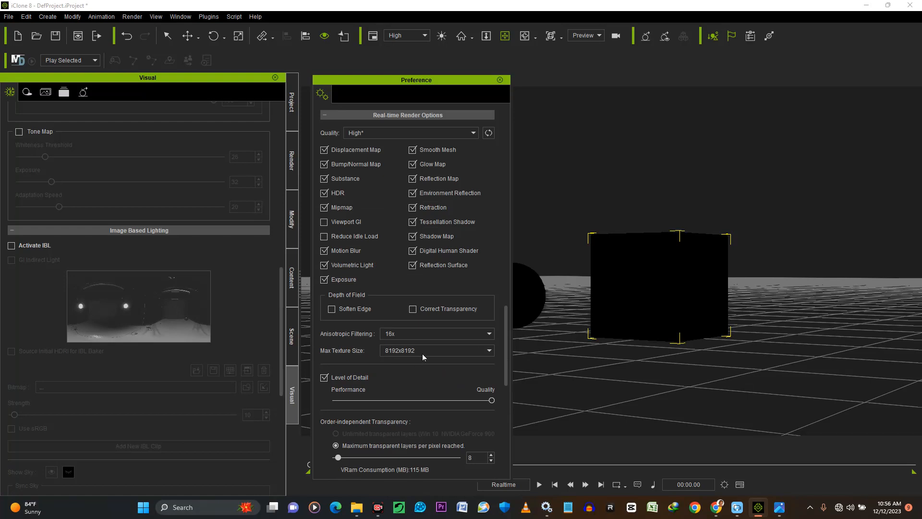
pyautogui.scroll(-5, 425, 429)
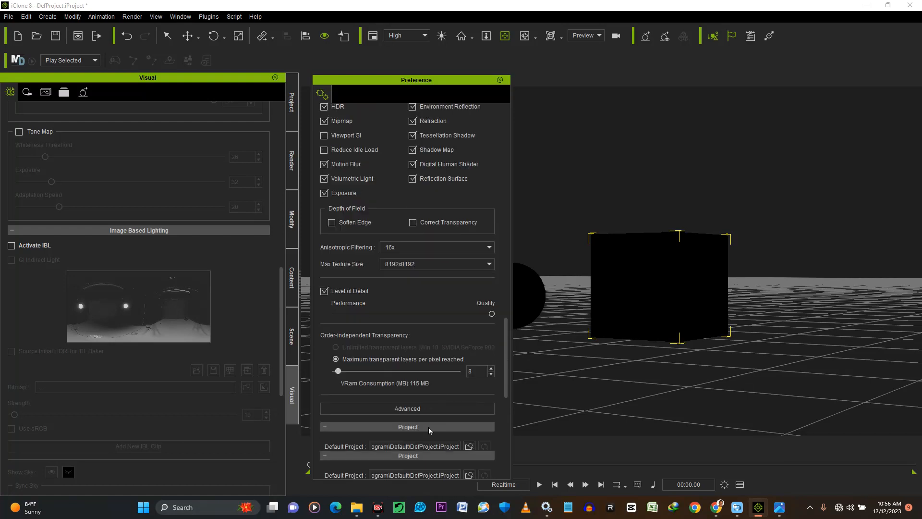
pyautogui.scroll(-3, 416, 423)
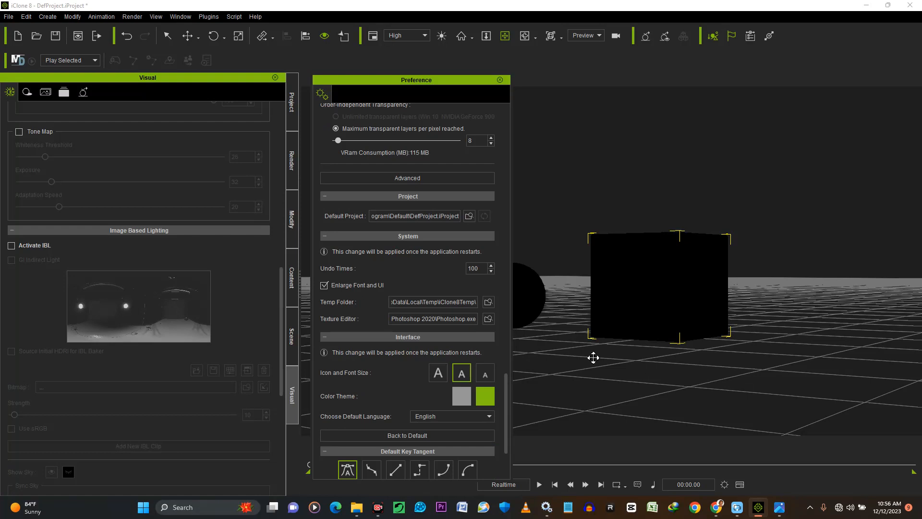
pyautogui.scroll(-3, 370, 378)
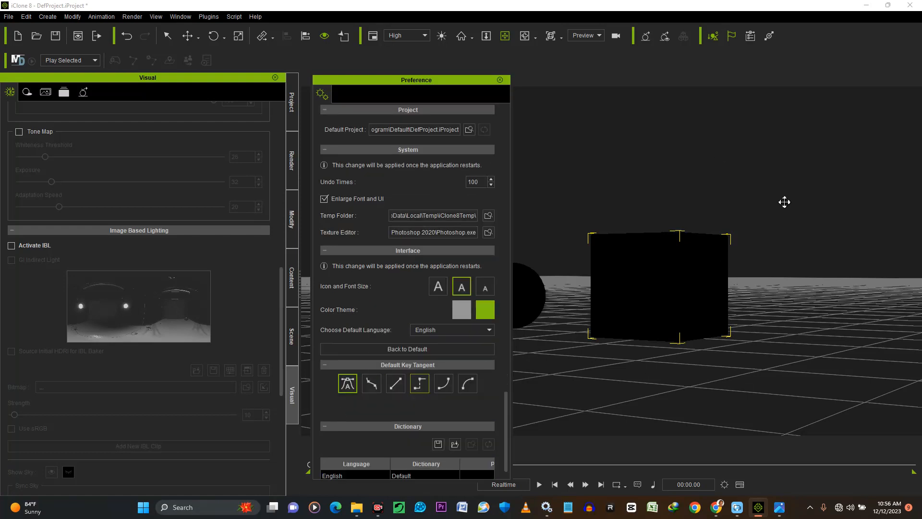
pyautogui.scroll(-3, 777, 196)
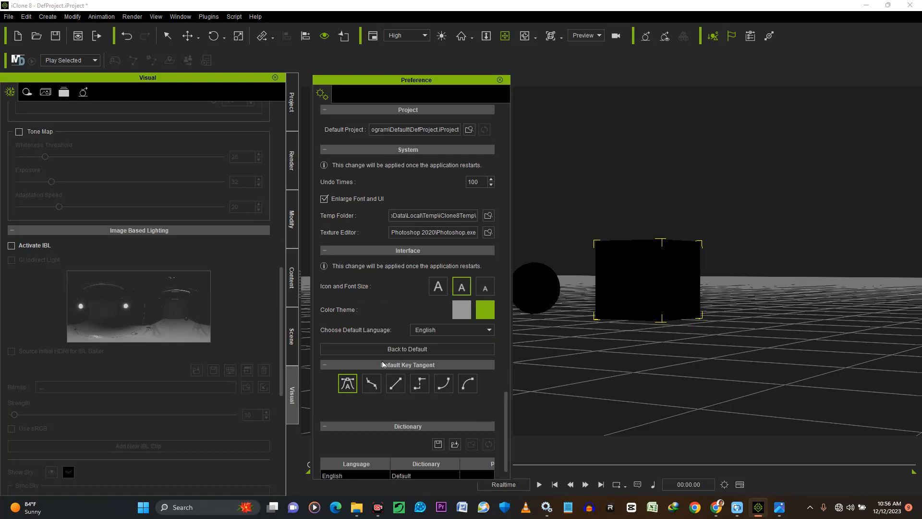
pyautogui.scroll(3, 384, 363)
pyautogui.scroll(9, 386, 359)
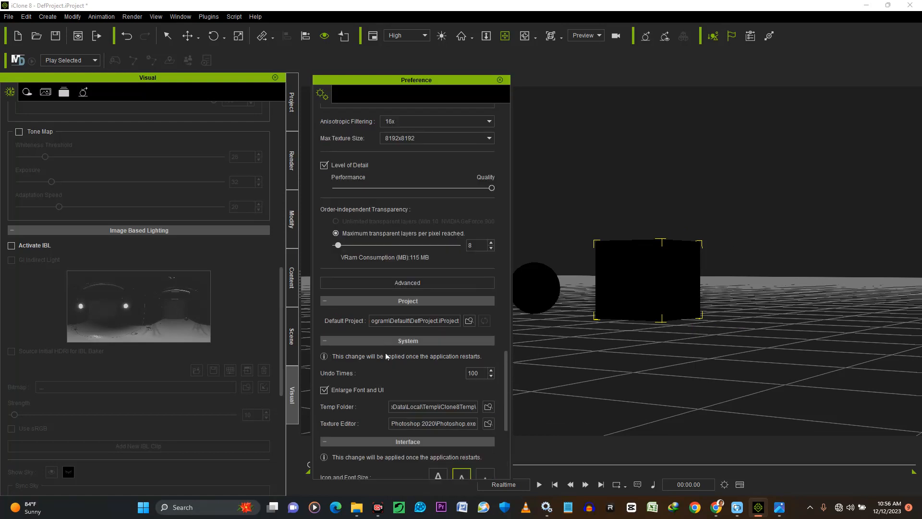
pyautogui.scroll(10, 387, 352)
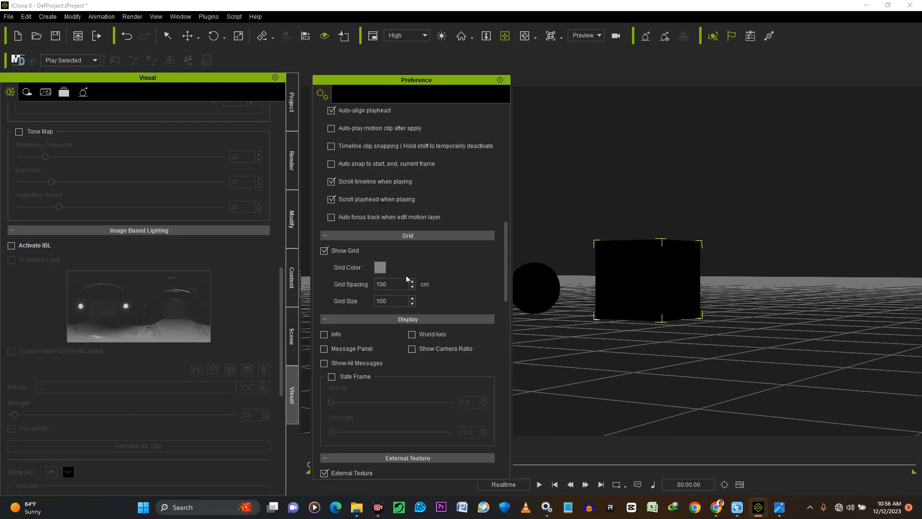
pyautogui.scroll(2, 419, 278)
pyautogui.scroll(15, 440, 246)
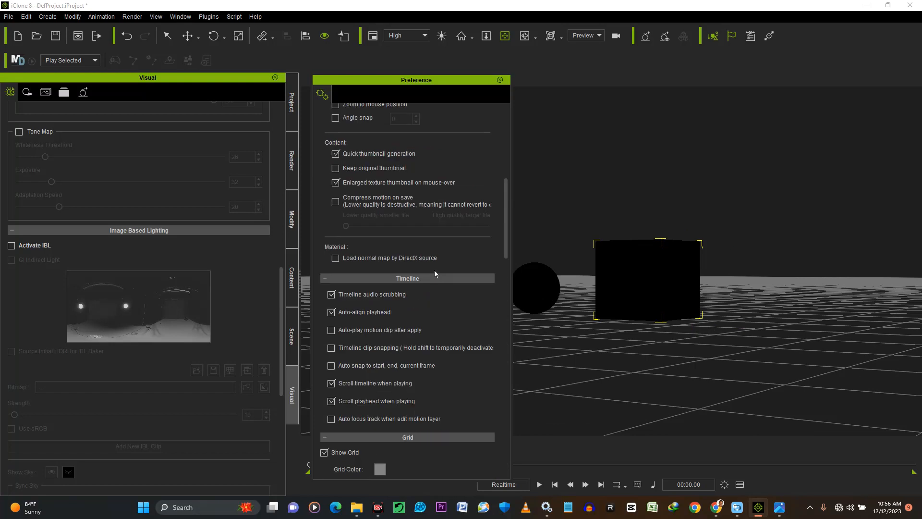
# Close the preferences and set the project's 2D background color to black (#000000)
pyautogui.click(499, 81)
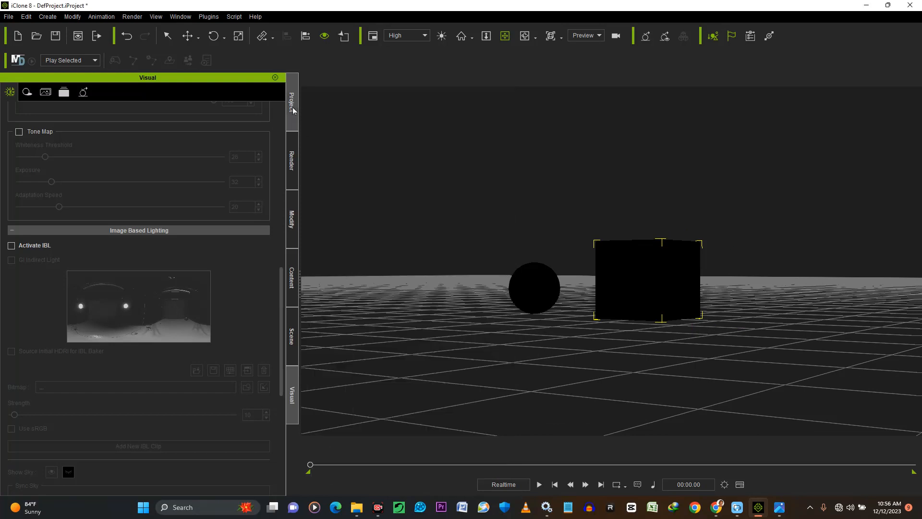
pyautogui.click(293, 108)
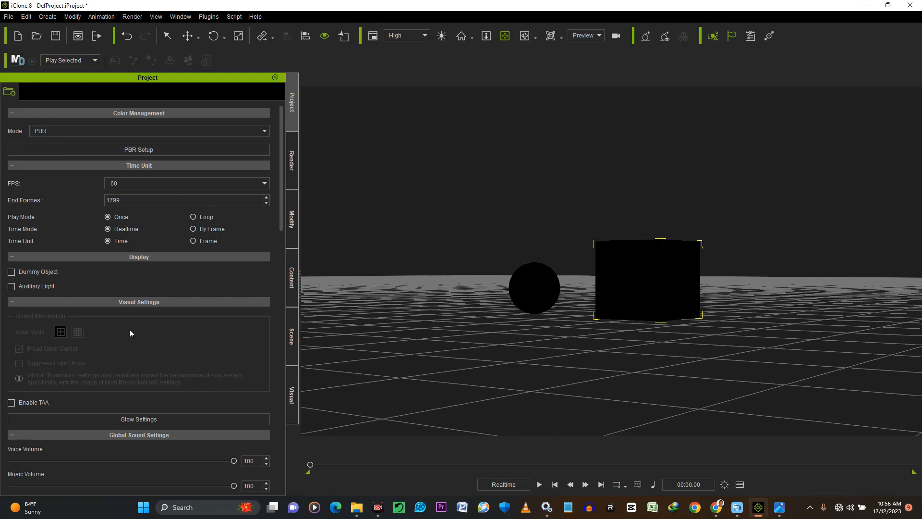
pyautogui.scroll(-10, 131, 329)
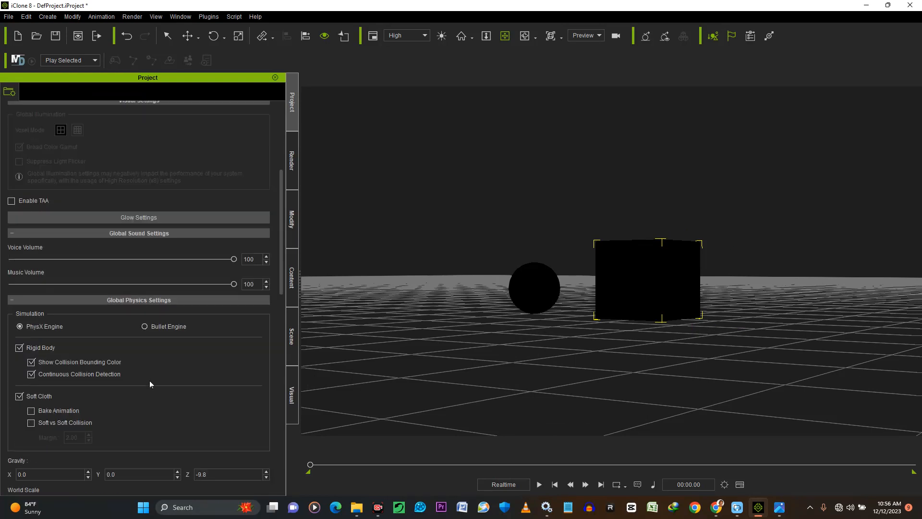
pyautogui.scroll(-3, 176, 363)
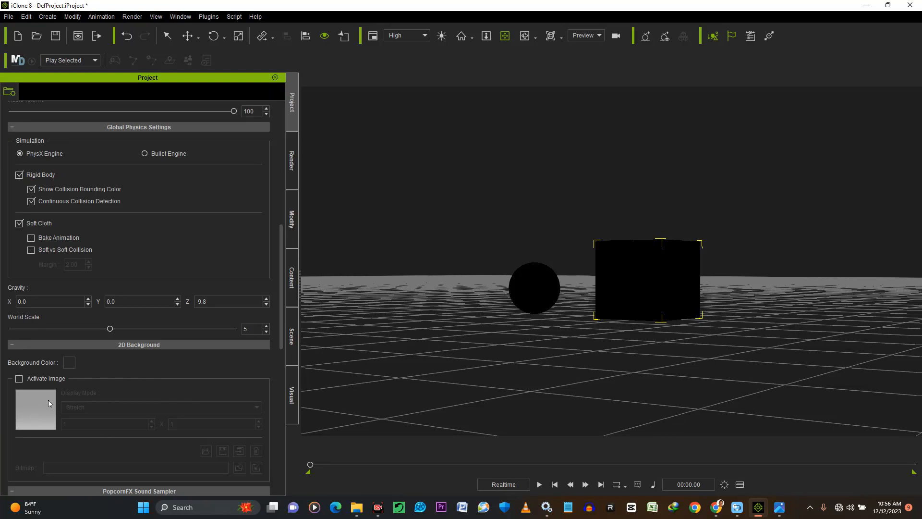
pyautogui.click(69, 363)
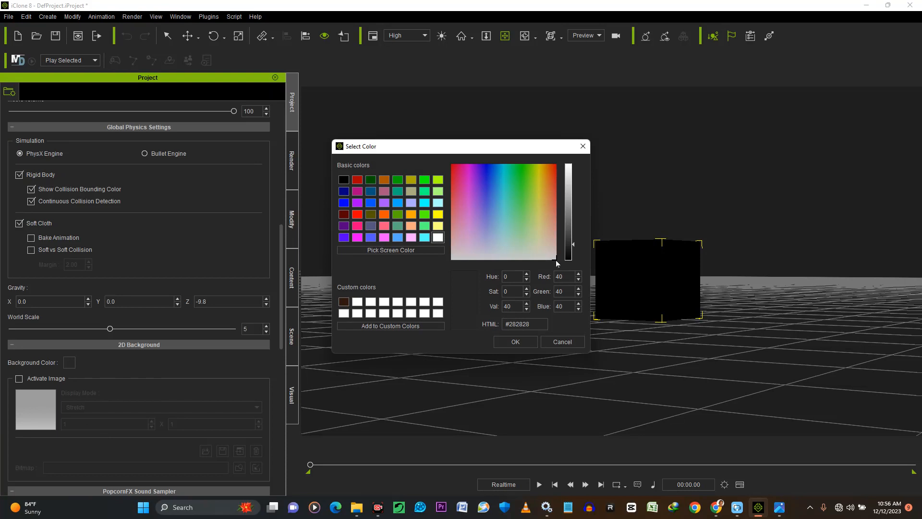
pyautogui.moveTo(570, 248); pyautogui.dragTo(569, 267)
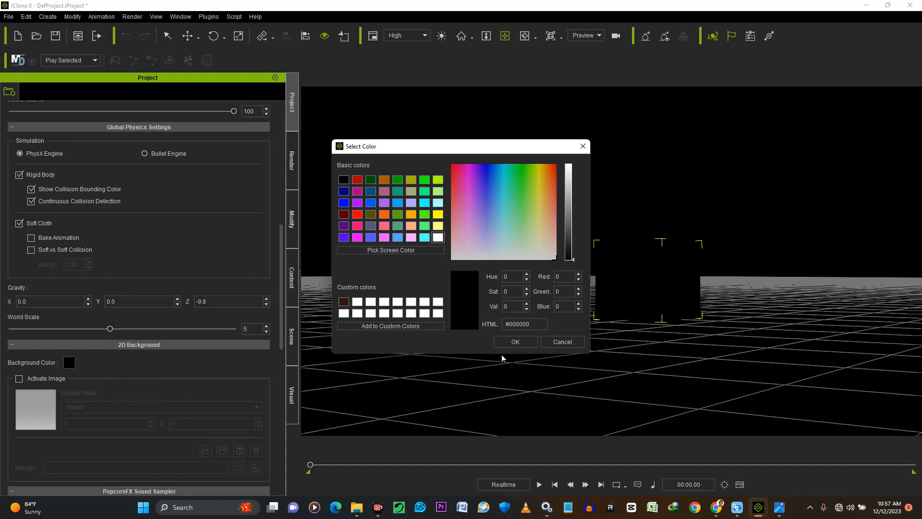
pyautogui.click(512, 343)
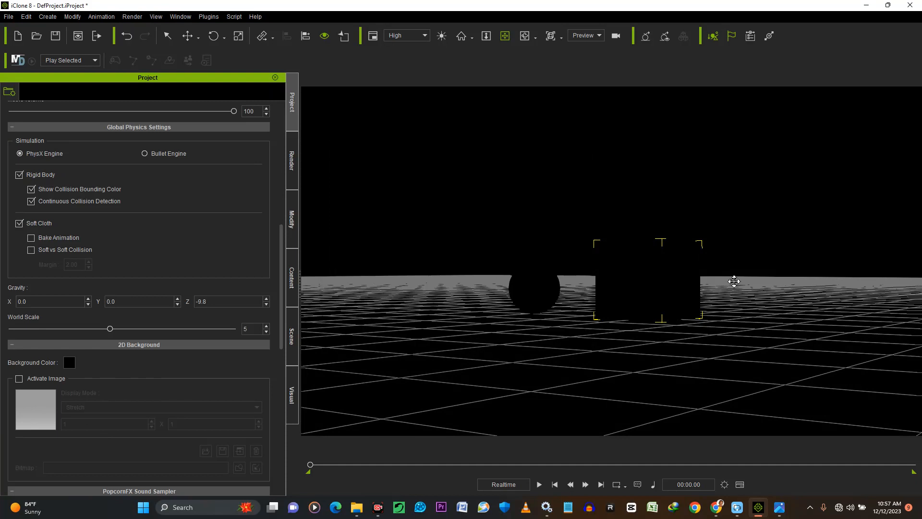
# Hide the viewport grid and deselect the box
pyautogui.moveTo(655, 277); pyautogui.dragTo(676, 314)
pyautogui.moveTo(702, 321); pyautogui.dragTo(390, 316, button='right')
pyautogui.moveTo(719, 336); pyautogui.dragTo(651, 316, button='right')
pyautogui.moveTo(560, 288); pyautogui.dragTo(749, 313)
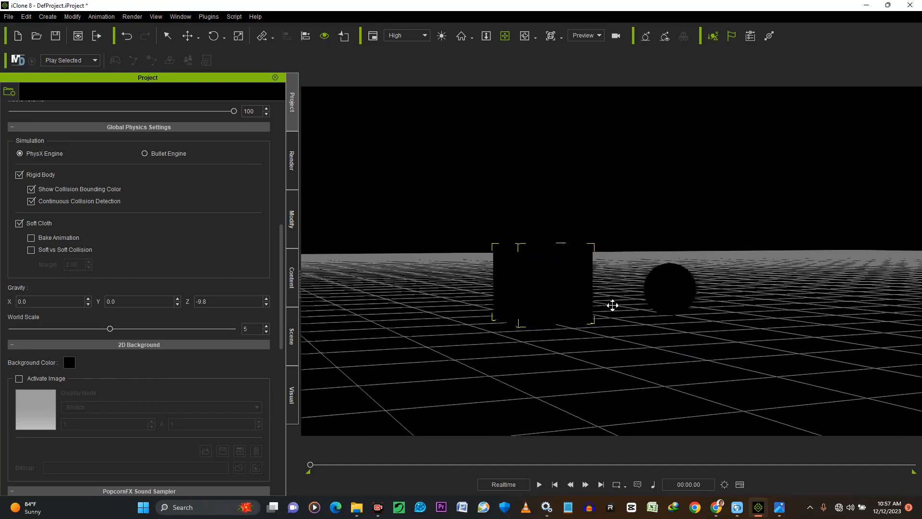
pyautogui.moveTo(583, 309); pyautogui.dragTo(681, 297, button='right')
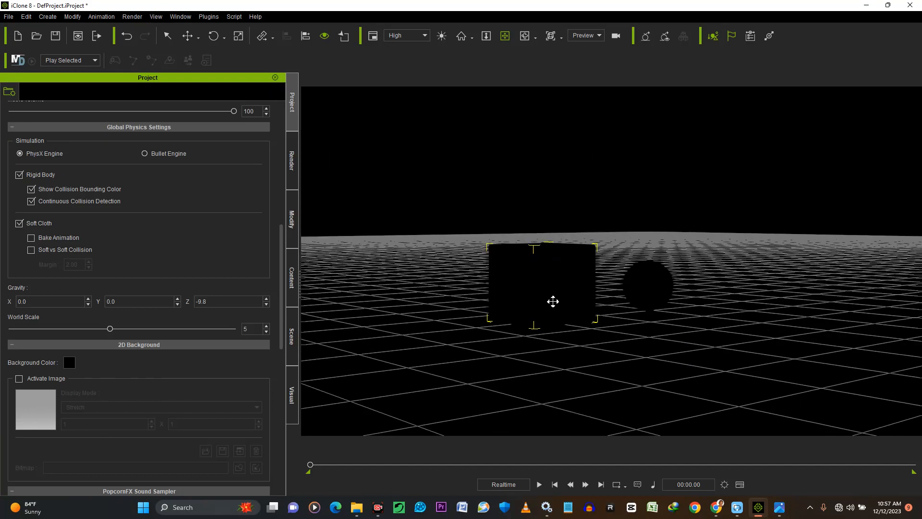
pyautogui.moveTo(561, 302); pyautogui.dragTo(825, 253, button='right')
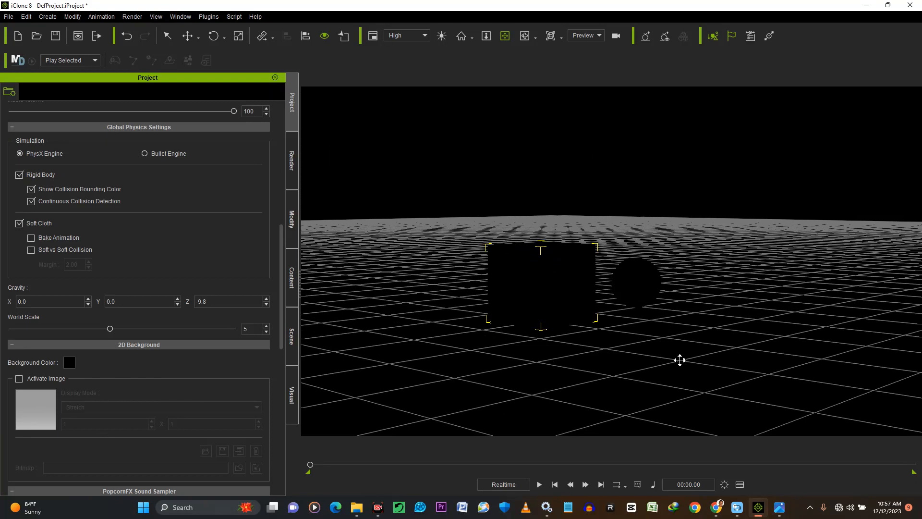
pyautogui.moveTo(576, 303); pyautogui.dragTo(586, 295, button='middle')
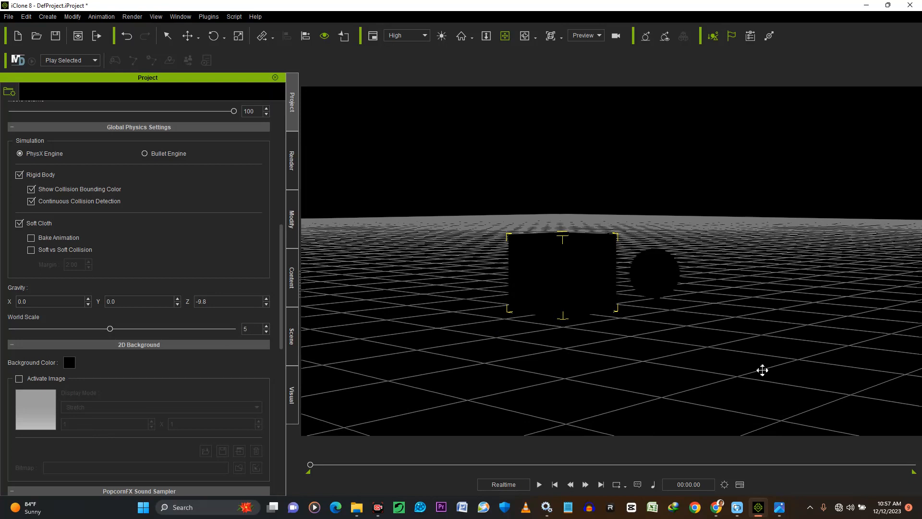
pyautogui.hotkey('ctrl', 'g')
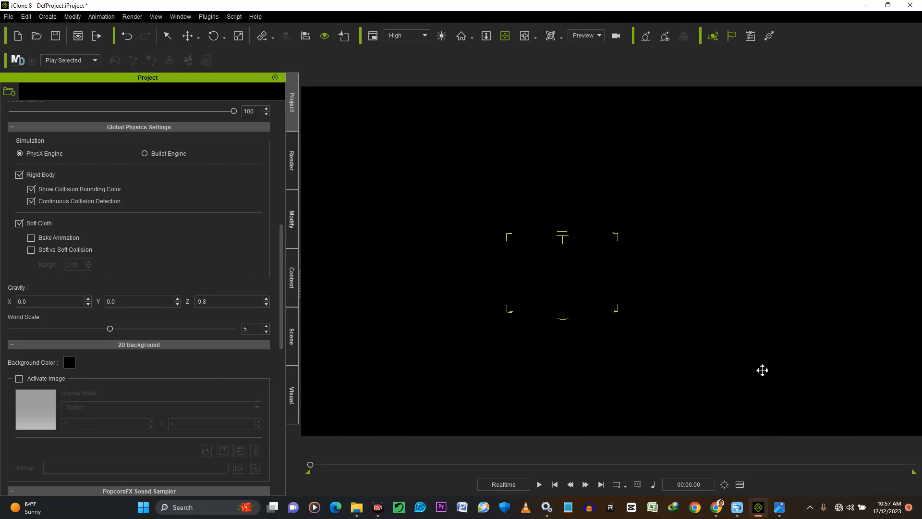
pyautogui.click(816, 185)
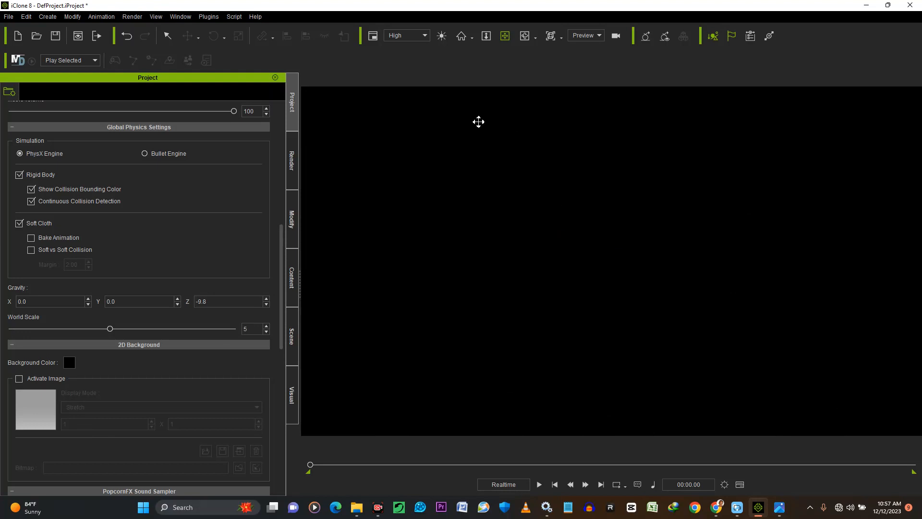
# Switch the auxiliary light on and off to compare how the box and ball are lit from several angles
pyautogui.click(441, 35)
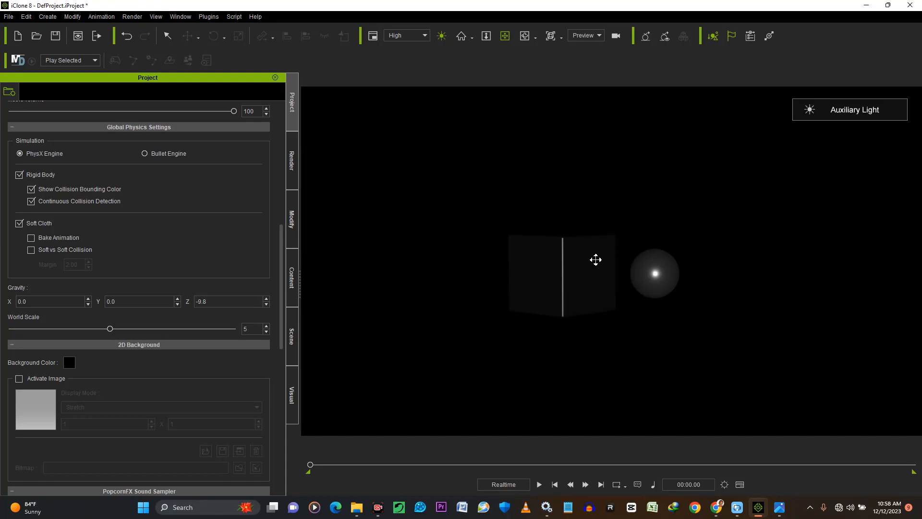
pyautogui.scroll(5, 600, 283)
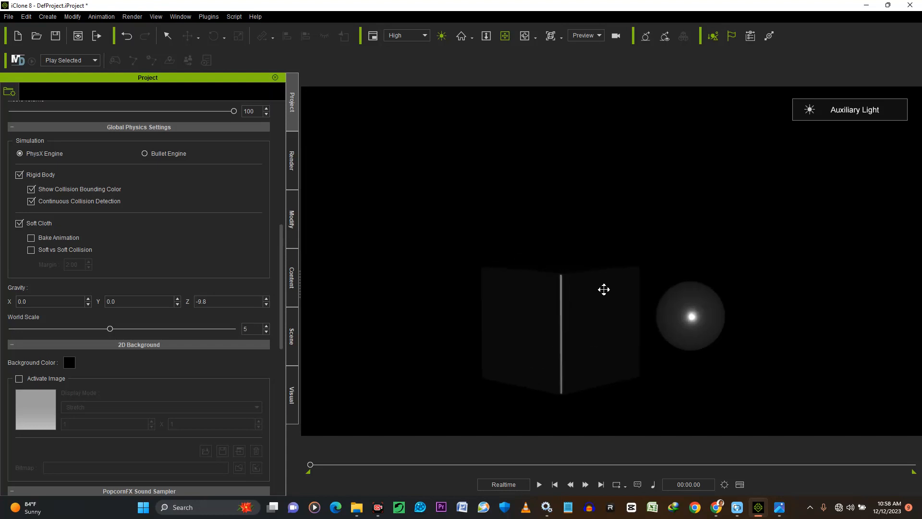
pyautogui.click(592, 297)
pyautogui.moveTo(593, 297); pyautogui.dragTo(583, 273, button='right')
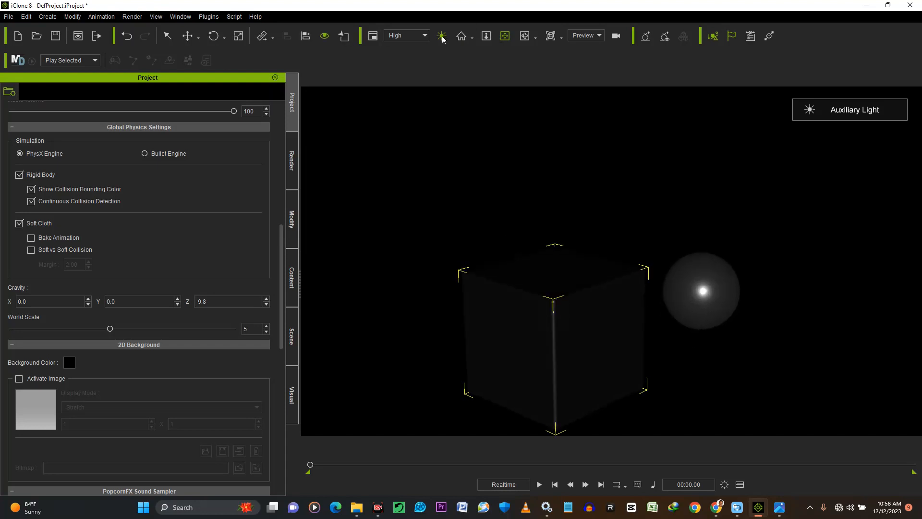
pyautogui.click(442, 36)
pyautogui.click(442, 36)
pyautogui.moveTo(603, 284); pyautogui.dragTo(664, 258)
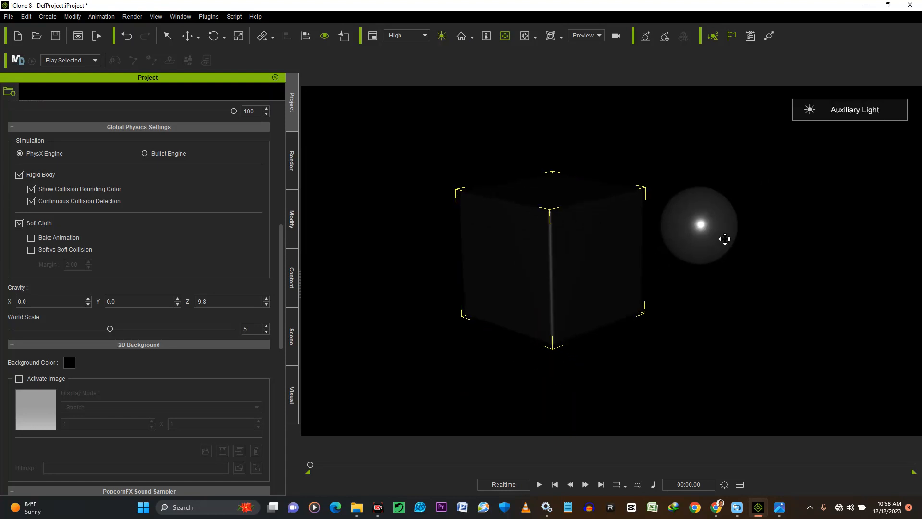
pyautogui.moveTo(686, 257); pyautogui.dragTo(498, 244, button='right')
pyautogui.moveTo(701, 255); pyautogui.dragTo(557, 216, button='right')
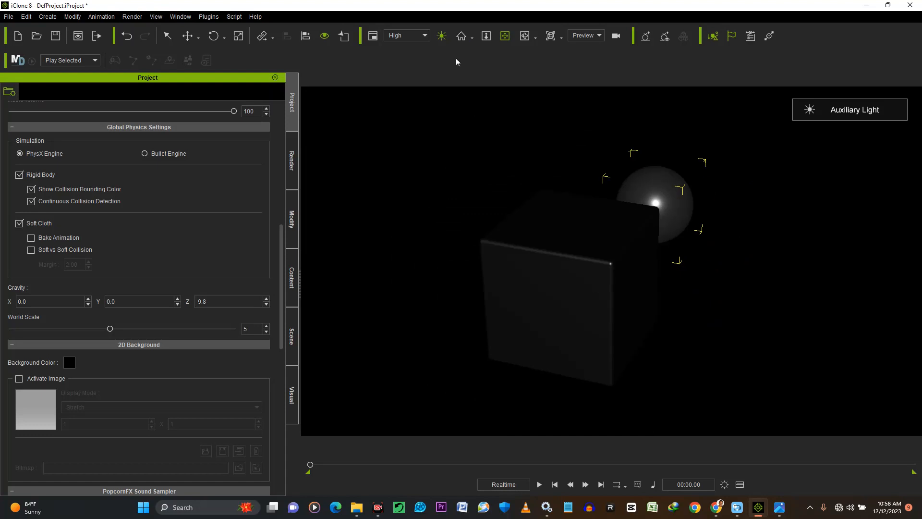
pyautogui.click(442, 36)
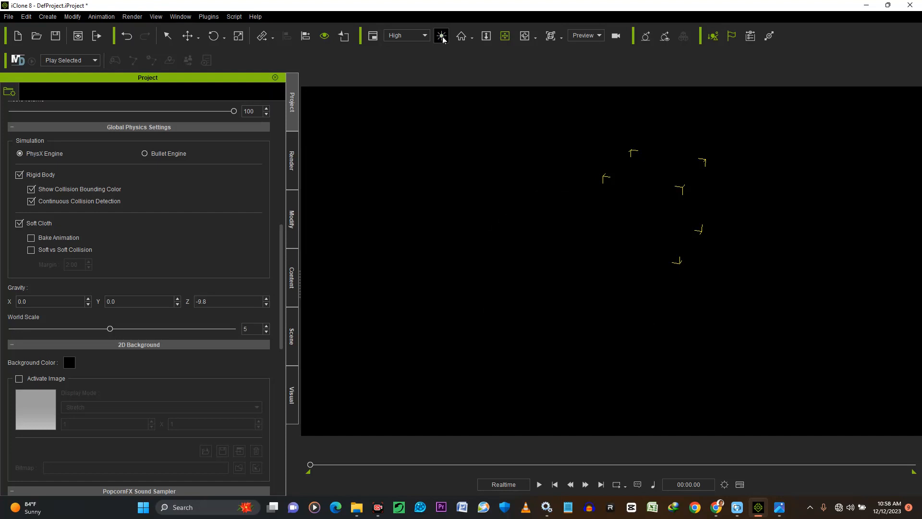
# Add a directional light to the scene
pyautogui.moveTo(678, 269); pyautogui.dragTo(634, 258, button='right')
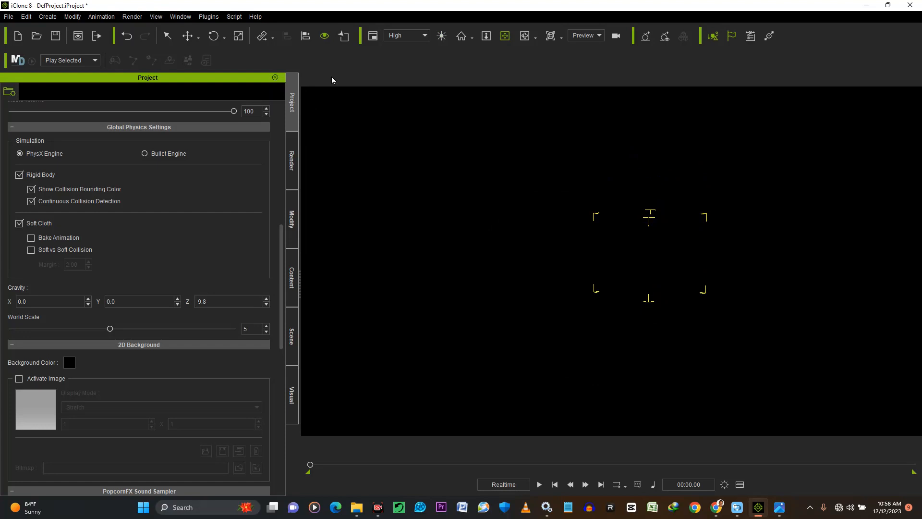
pyautogui.click(47, 17)
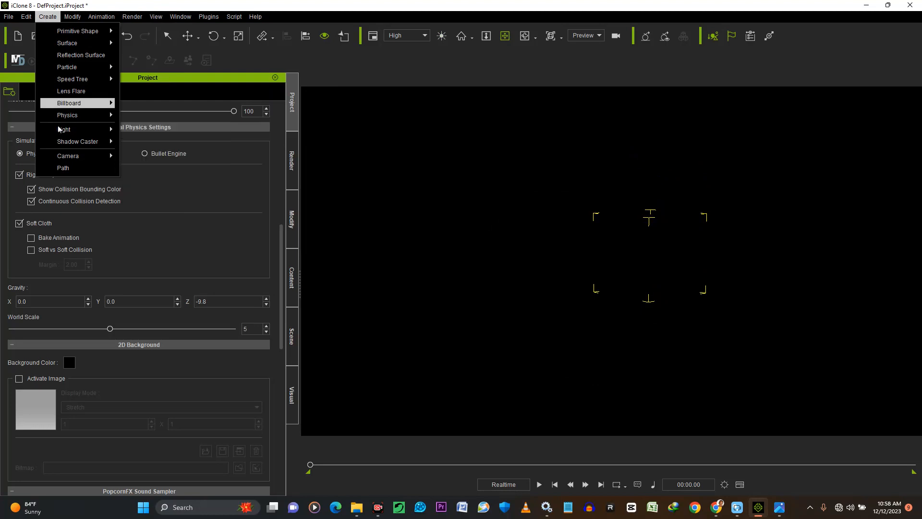
pyautogui.moveTo(68, 132)
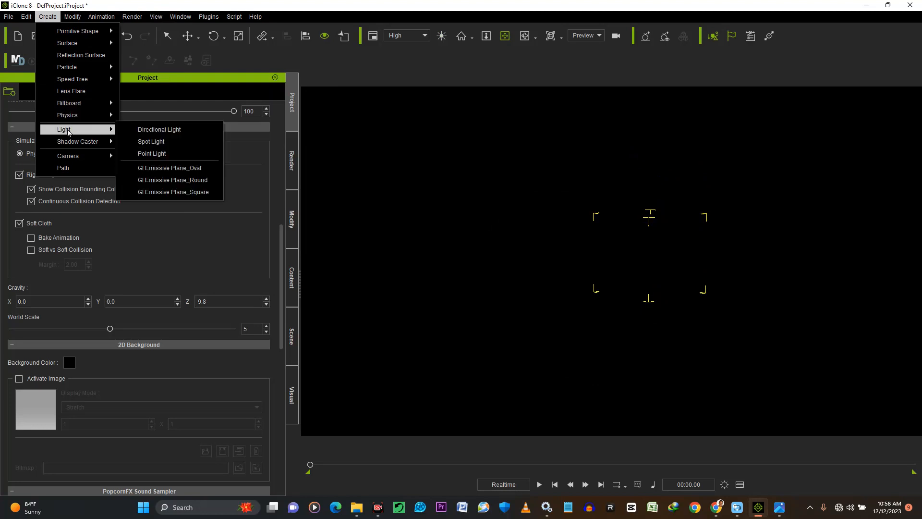
pyautogui.click(166, 134)
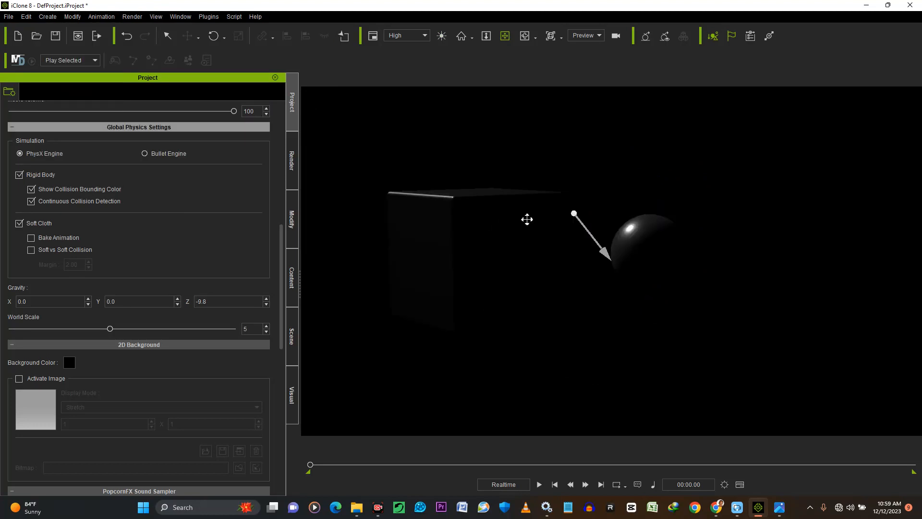
# Examine from several angles how the directional light falls on the box and the ball
pyautogui.scroll(-2, 534, 270)
pyautogui.click(502, 278)
pyautogui.moveTo(503, 278); pyautogui.dragTo(518, 295, button='right')
pyautogui.scroll(3, 518, 294)
pyautogui.moveTo(535, 286); pyautogui.dragTo(595, 300)
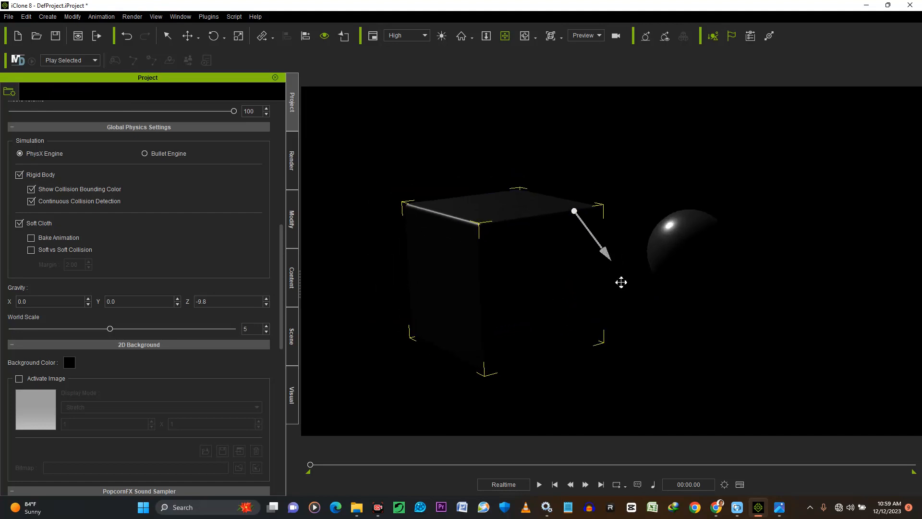
pyautogui.moveTo(434, 276); pyautogui.dragTo(630, 283, button='right')
pyautogui.moveTo(573, 267); pyautogui.dragTo(615, 296)
pyautogui.moveTo(615, 296); pyautogui.dragTo(619, 280, button='right')
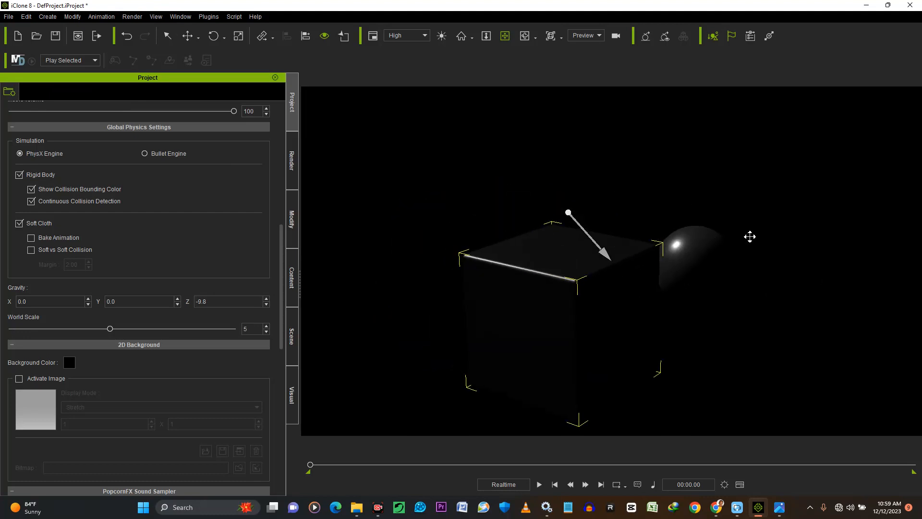
pyautogui.click(391, 259)
pyautogui.moveTo(605, 305); pyautogui.dragTo(606, 268)
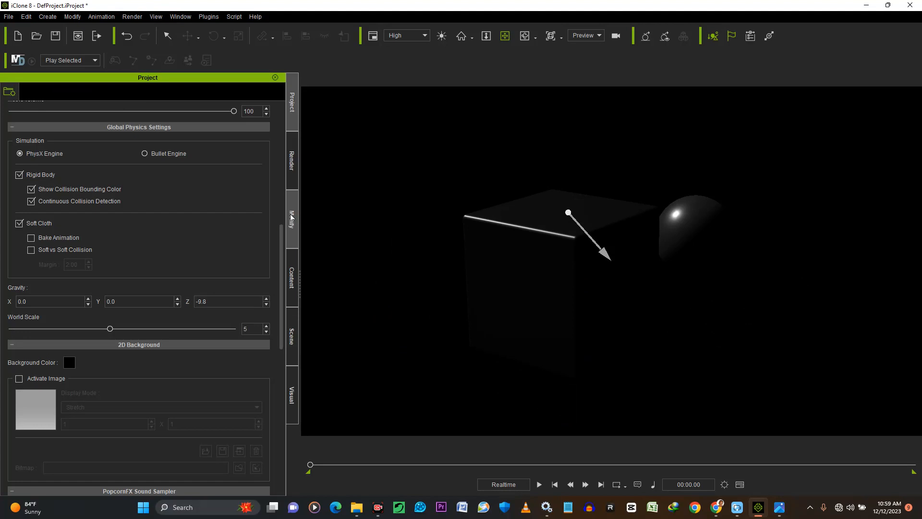
pyautogui.moveTo(595, 261); pyautogui.dragTo(592, 226)
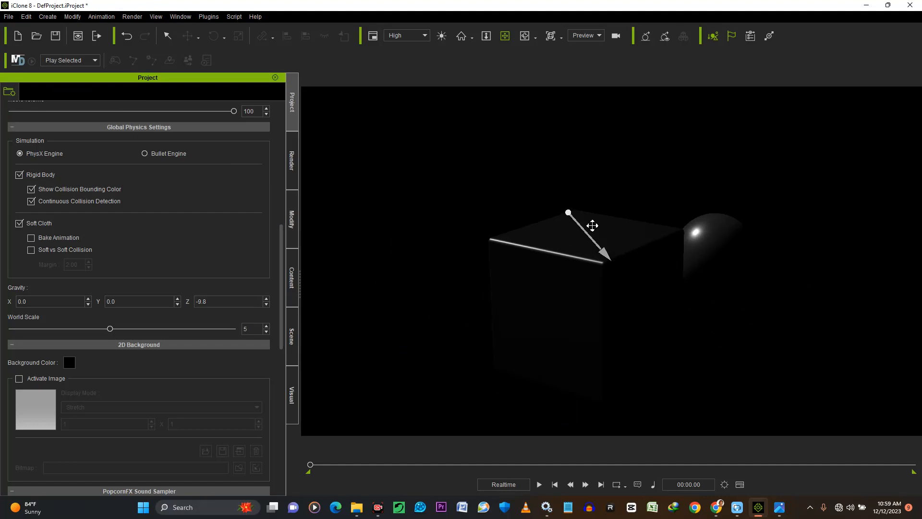
pyautogui.click(669, 254)
# Add a spot light to the scene
pyautogui.click(54, 18)
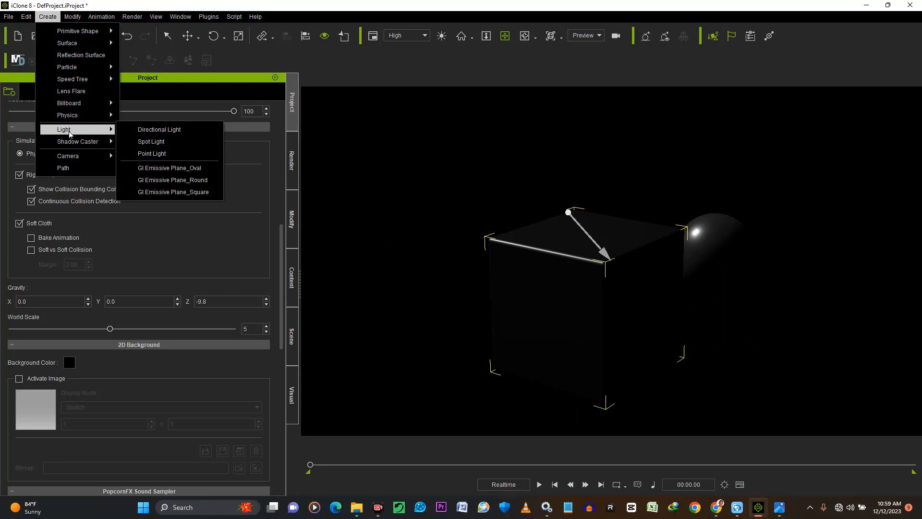
pyautogui.click(166, 143)
pyautogui.scroll(-3, 666, 274)
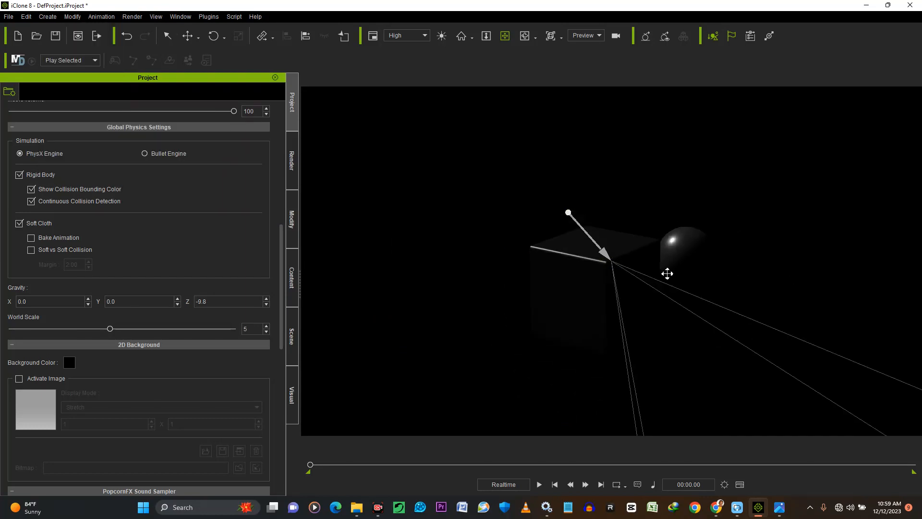
pyautogui.moveTo(677, 293); pyautogui.dragTo(595, 270, button='right')
# Move the spot light up above the box and ball, higher than the directional light
pyautogui.click(184, 38)
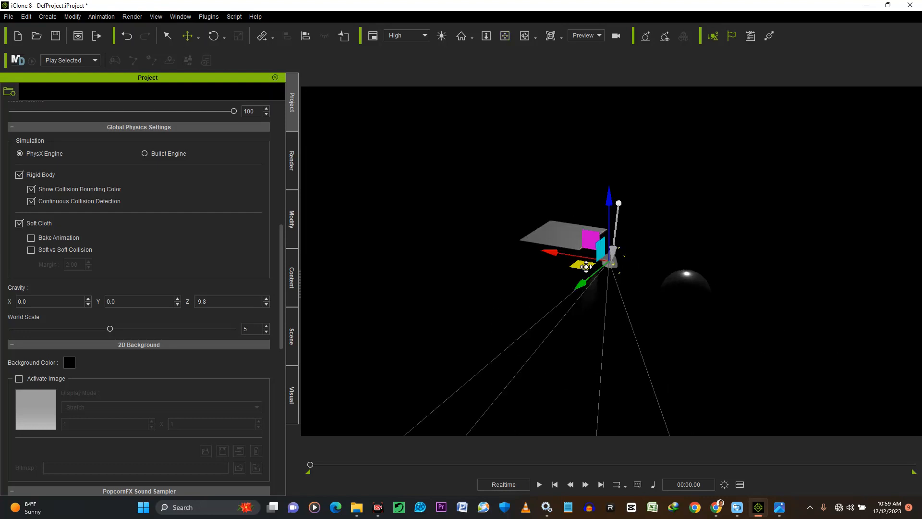
pyautogui.moveTo(615, 246); pyautogui.dragTo(550, 209)
pyautogui.click(504, 36)
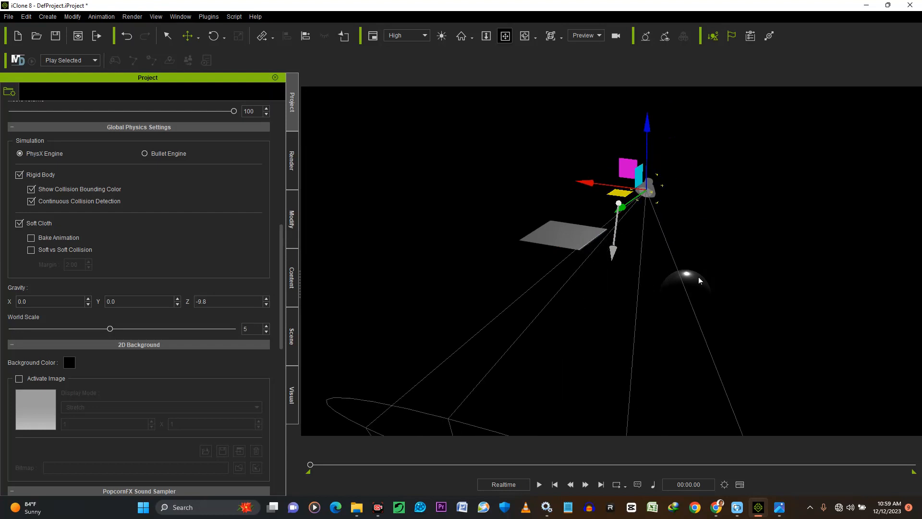
pyautogui.moveTo(654, 282); pyautogui.dragTo(758, 302)
pyautogui.moveTo(603, 290); pyautogui.dragTo(710, 304)
pyautogui.moveTo(539, 307); pyautogui.dragTo(783, 313)
pyautogui.moveTo(696, 315); pyautogui.dragTo(357, 189)
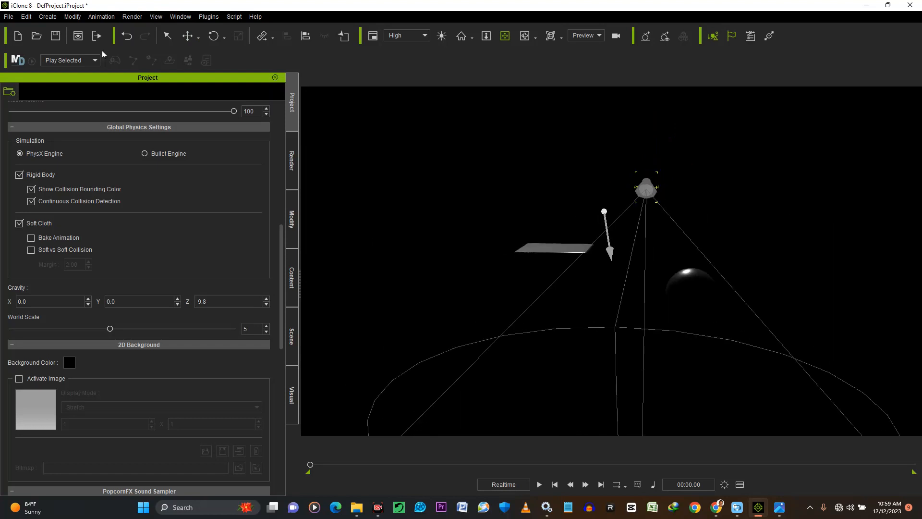
# Add a point light to the scene
pyautogui.click(44, 17)
pyautogui.moveTo(91, 135)
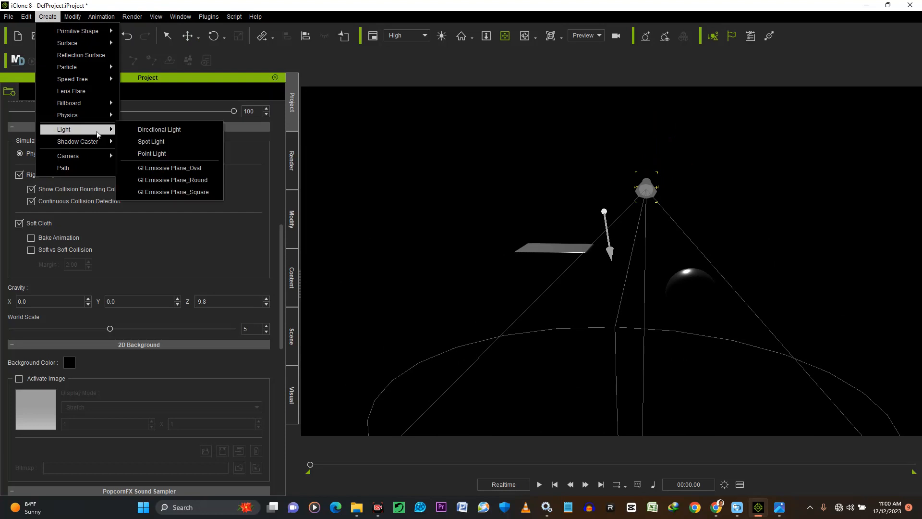
pyautogui.click(161, 156)
pyautogui.moveTo(589, 301); pyautogui.dragTo(208, 56, button='right')
# Move the point light close to the ball, on the side facing away from the box
pyautogui.click(188, 38)
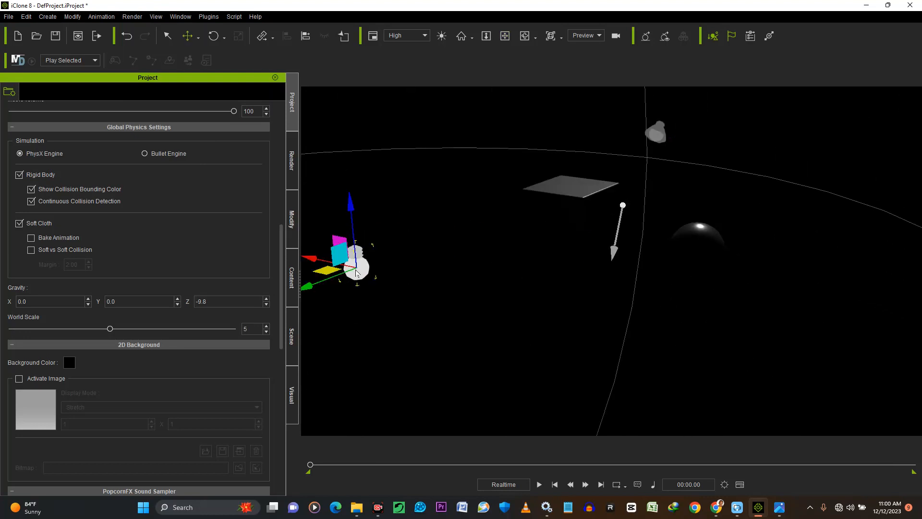
pyautogui.moveTo(325, 273); pyautogui.dragTo(569, 234)
pyautogui.click(504, 36)
pyautogui.moveTo(611, 230); pyautogui.dragTo(554, 288)
pyautogui.moveTo(509, 319); pyautogui.dragTo(596, 265)
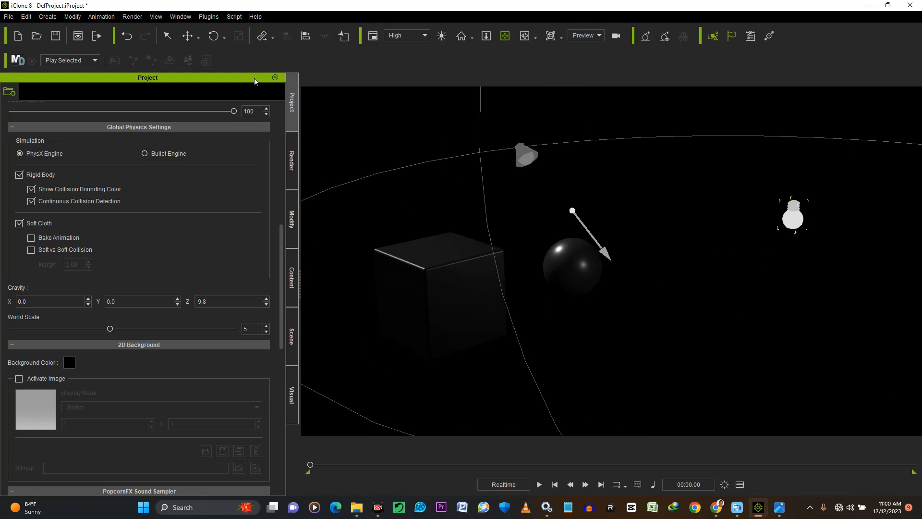
pyautogui.press('w')
pyautogui.moveTo(782, 236); pyautogui.dragTo(687, 282)
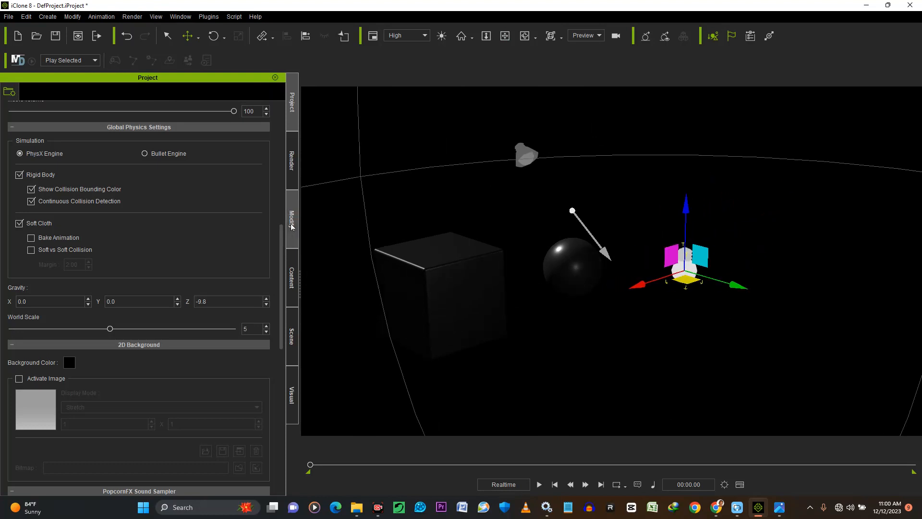
# Raise the point light's multiplier to 19.90
pyautogui.click(292, 221)
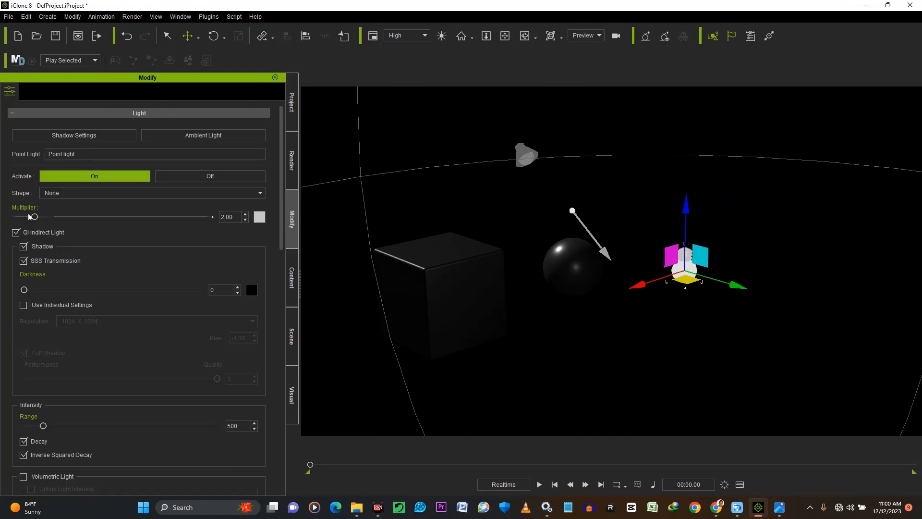
pyautogui.scroll(-4, 43, 416)
pyautogui.scroll(3, 55, 391)
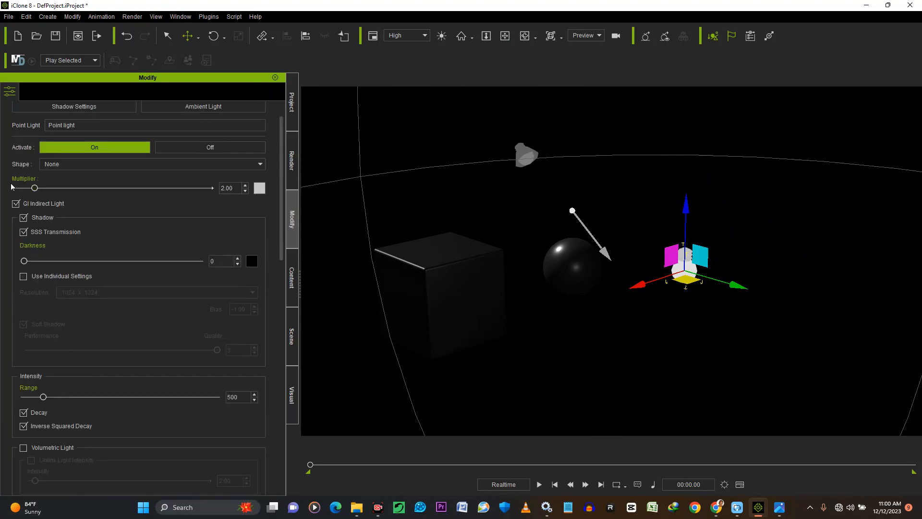
pyautogui.moveTo(34, 187); pyautogui.dragTo(161, 188)
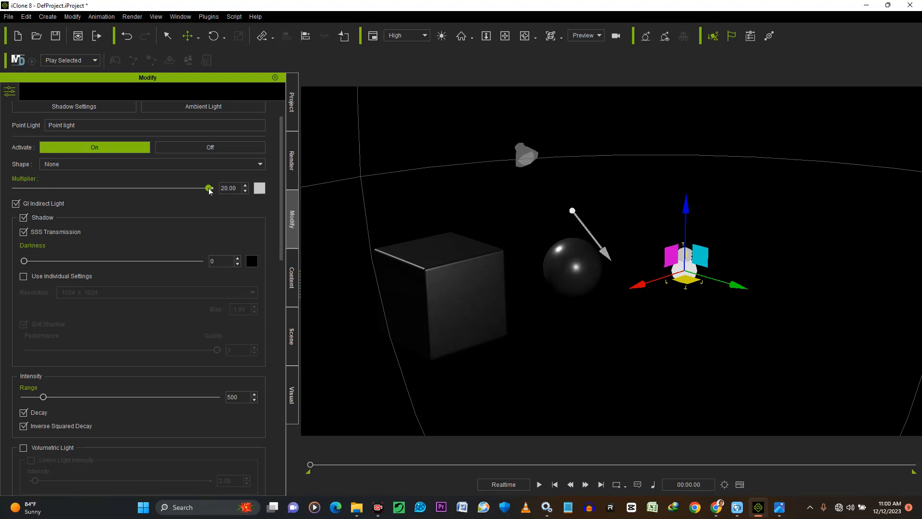
pyautogui.moveTo(209, 190)
pyautogui.mouseDown()
pyautogui.moveTo(1, 198)
pyautogui.moveTo(205, 198)
pyautogui.mouseUp()
# Change the point light's colour to deep blue (#0916c8)
pyautogui.click(259, 188)
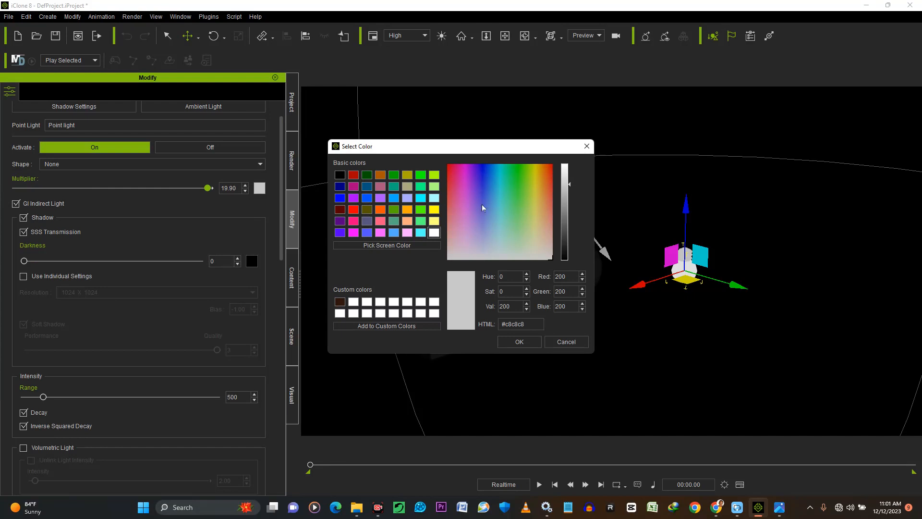
pyautogui.click(483, 168)
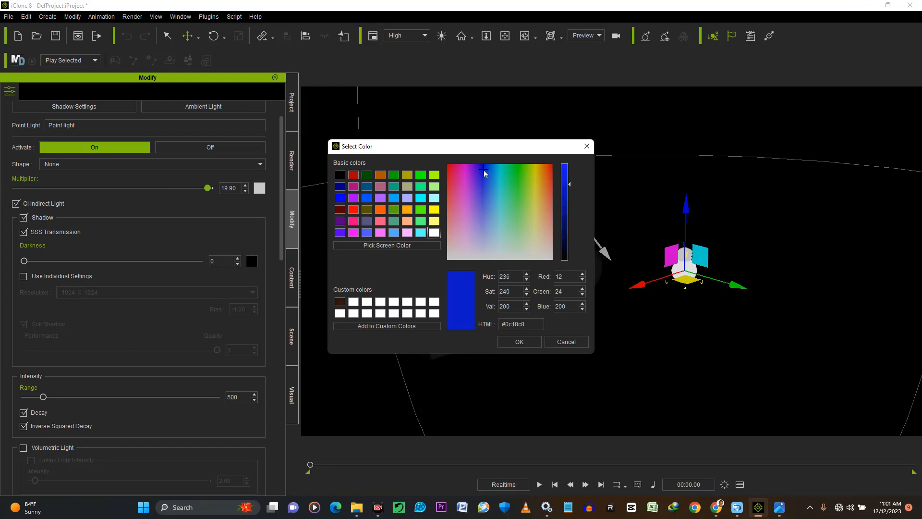
pyautogui.moveTo(363, 149); pyautogui.dragTo(139, 140)
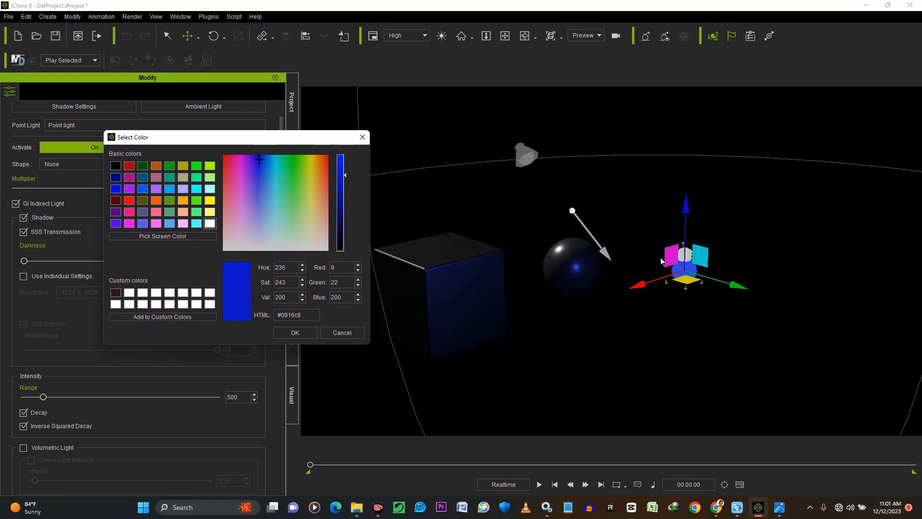
pyautogui.click(287, 332)
# Try a much larger range for the point light, and settle on 764
pyautogui.scroll(-5, 166, 321)
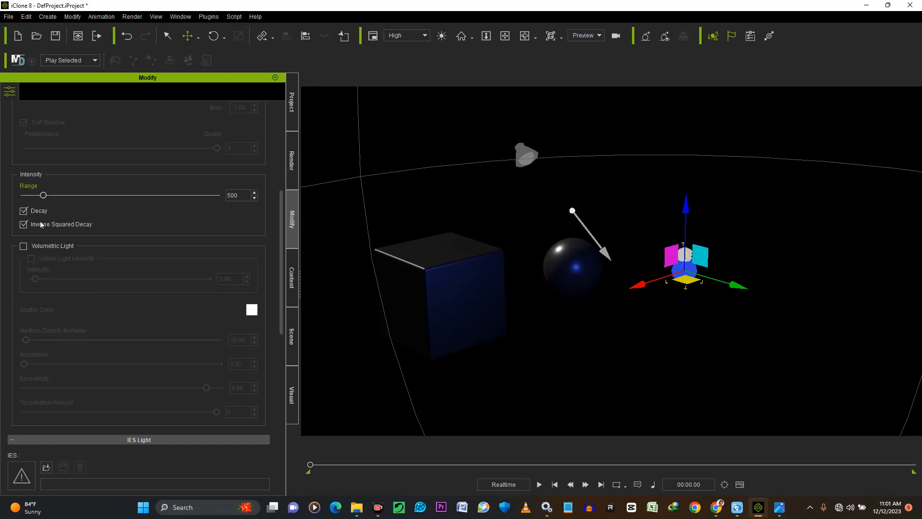
pyautogui.moveTo(42, 196); pyautogui.dragTo(94, 201)
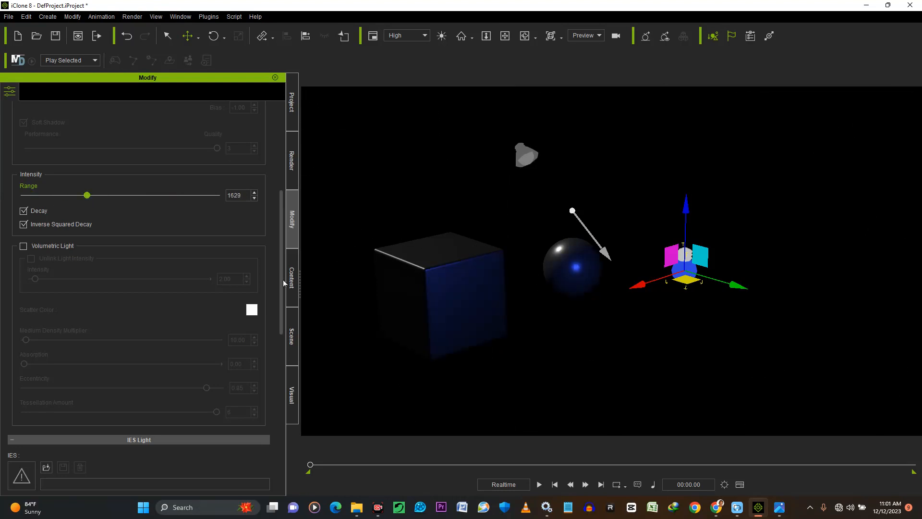
pyautogui.moveTo(87, 197); pyautogui.dragTo(53, 200)
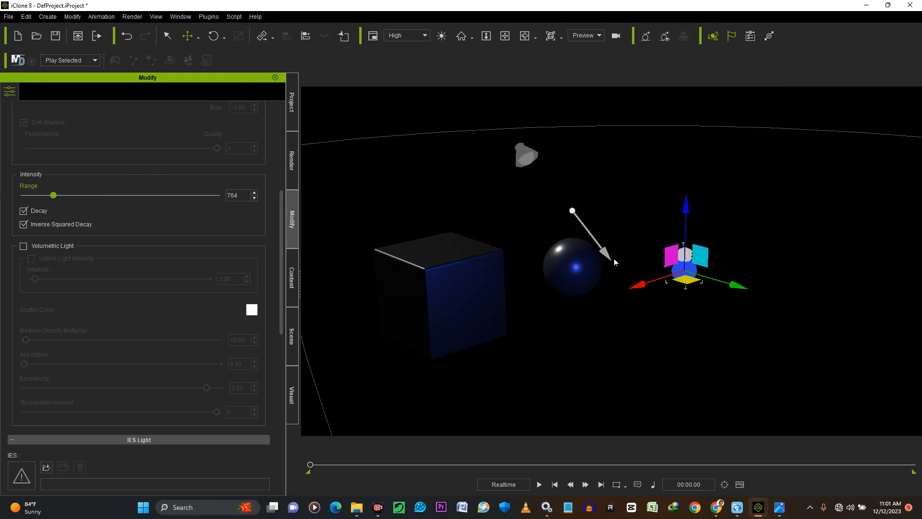
# Change the spot light's colour to a bright green from the basic colours
pyautogui.click(529, 158)
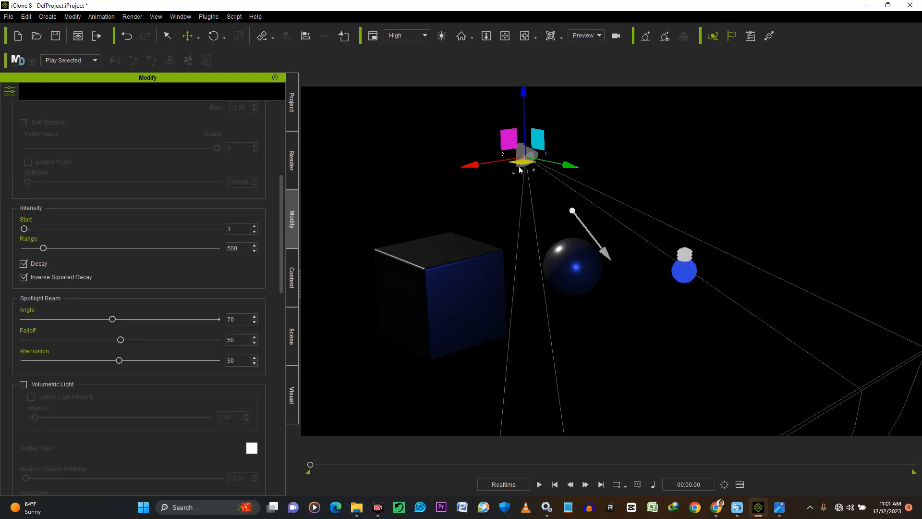
pyautogui.click(504, 36)
pyautogui.moveTo(523, 137); pyautogui.dragTo(590, 170)
pyautogui.moveTo(628, 251); pyautogui.dragTo(567, 235, button='right')
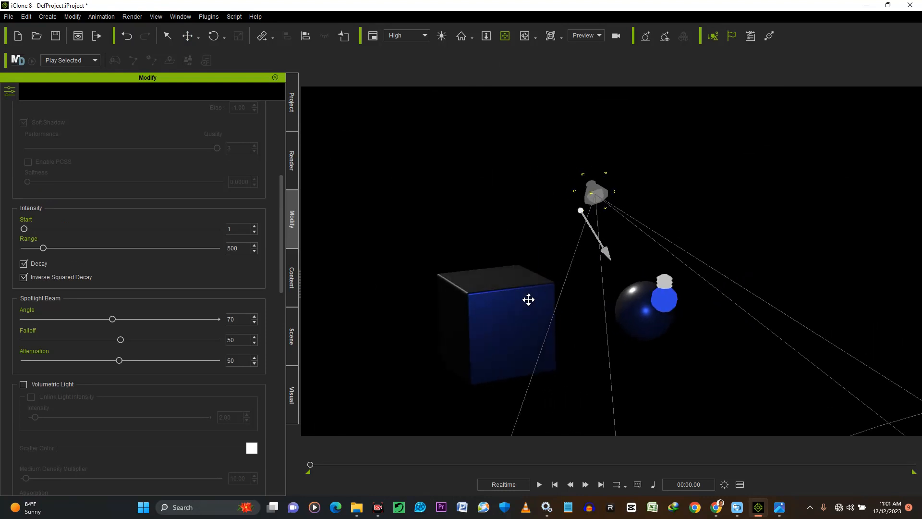
pyautogui.moveTo(545, 306); pyautogui.dragTo(577, 295)
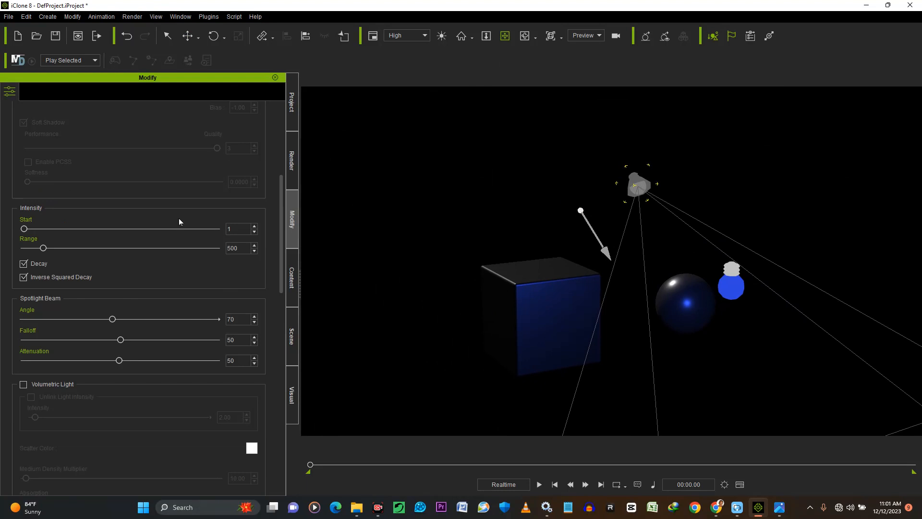
pyautogui.scroll(5, 180, 218)
pyautogui.scroll(1, 191, 241)
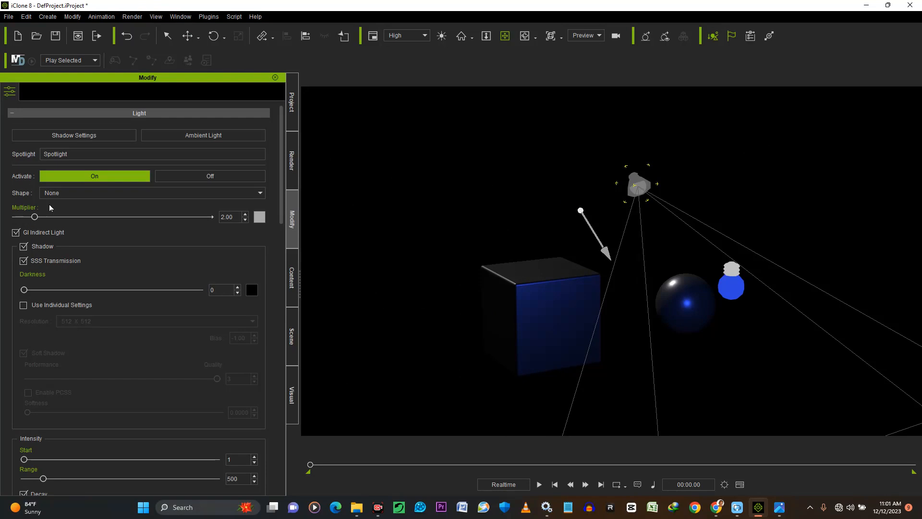
pyautogui.click(262, 217)
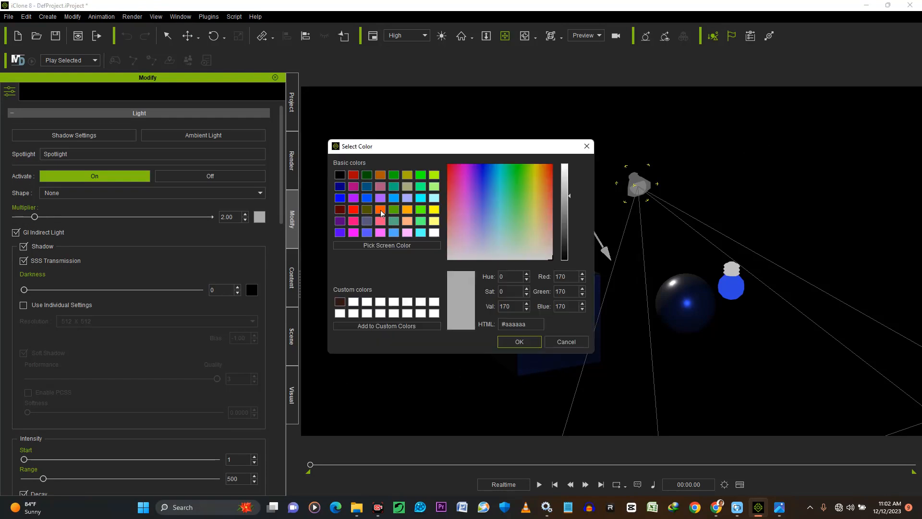
pyautogui.click(420, 209)
pyautogui.click(512, 342)
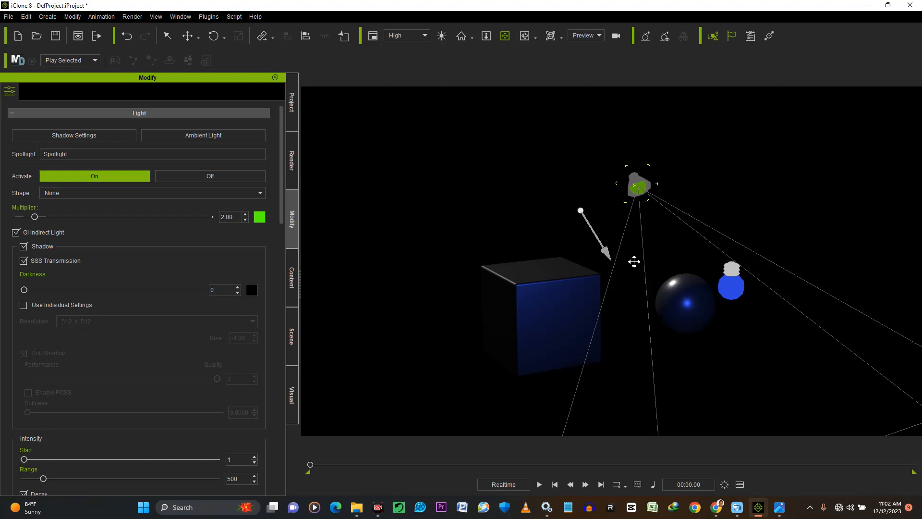
# Make the spot light look at the box by picking the box as its target
pyautogui.scroll(-5, 636, 262)
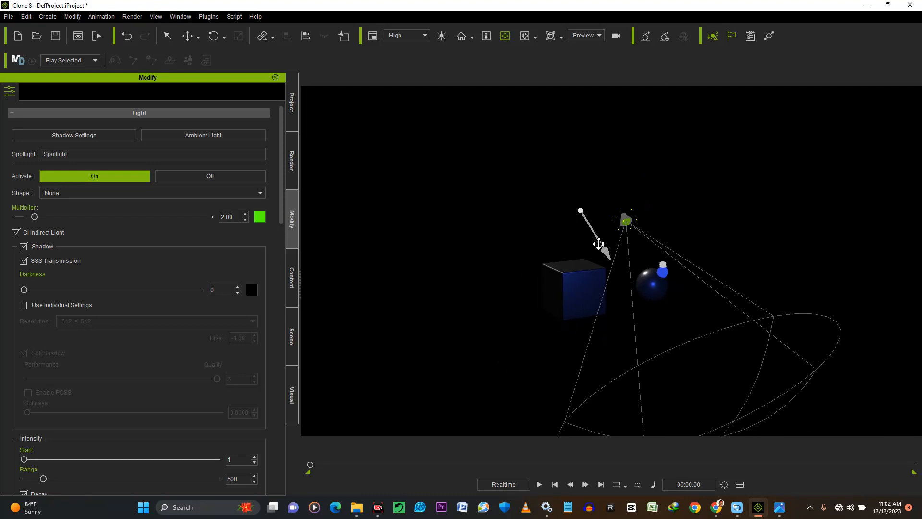
pyautogui.moveTo(599, 245); pyautogui.dragTo(557, 186)
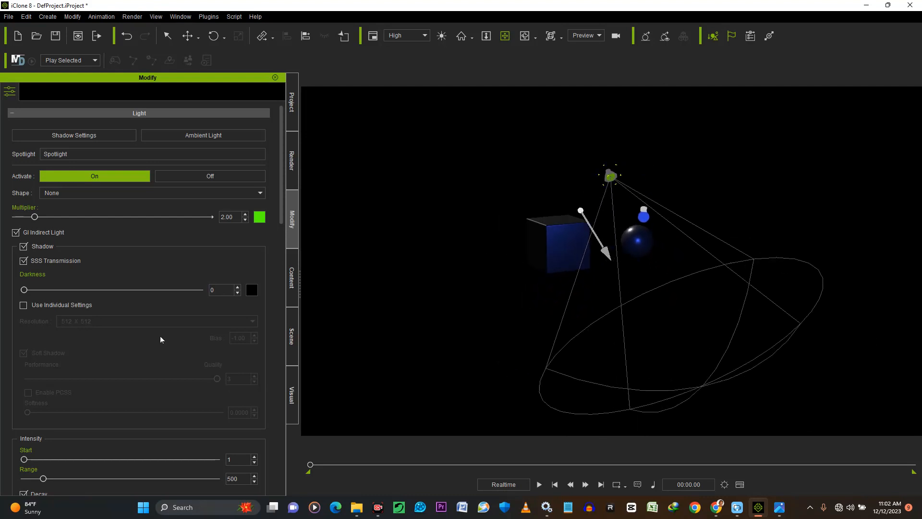
pyautogui.scroll(-5, 144, 347)
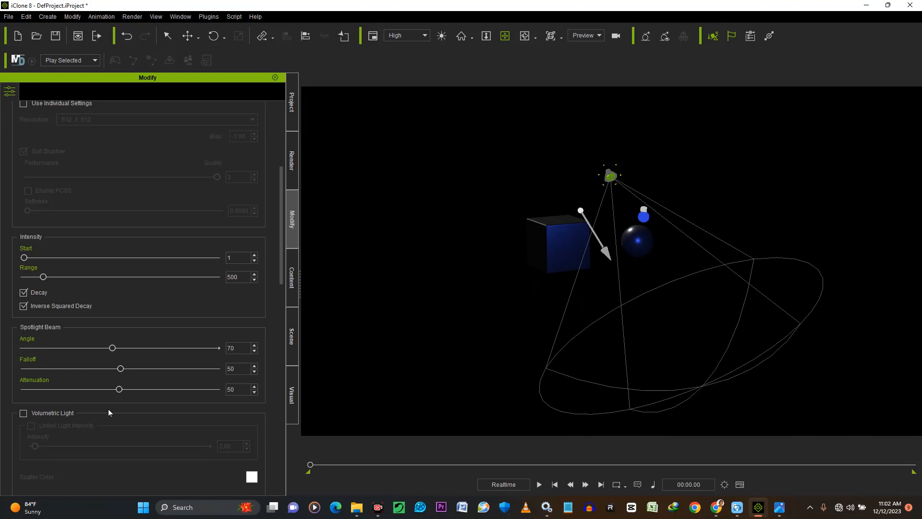
pyautogui.scroll(-8, 108, 409)
pyautogui.scroll(-3, 144, 404)
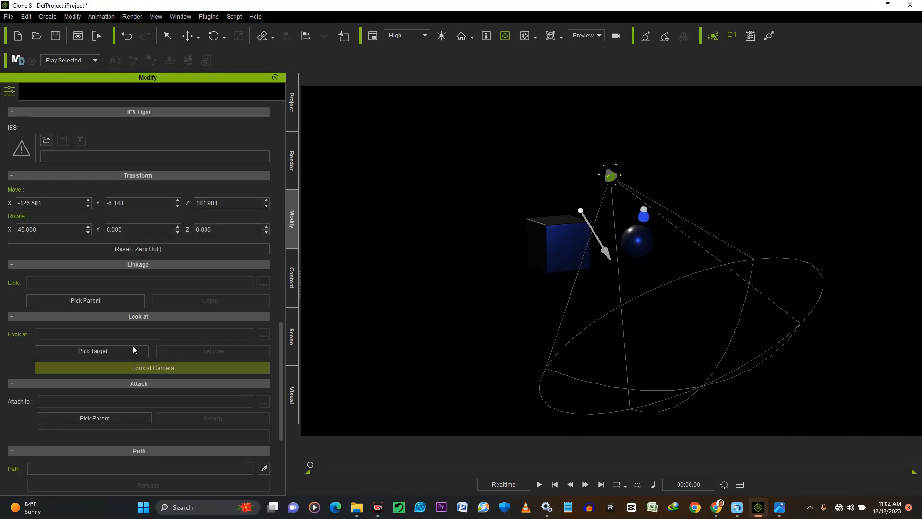
pyautogui.click(82, 351)
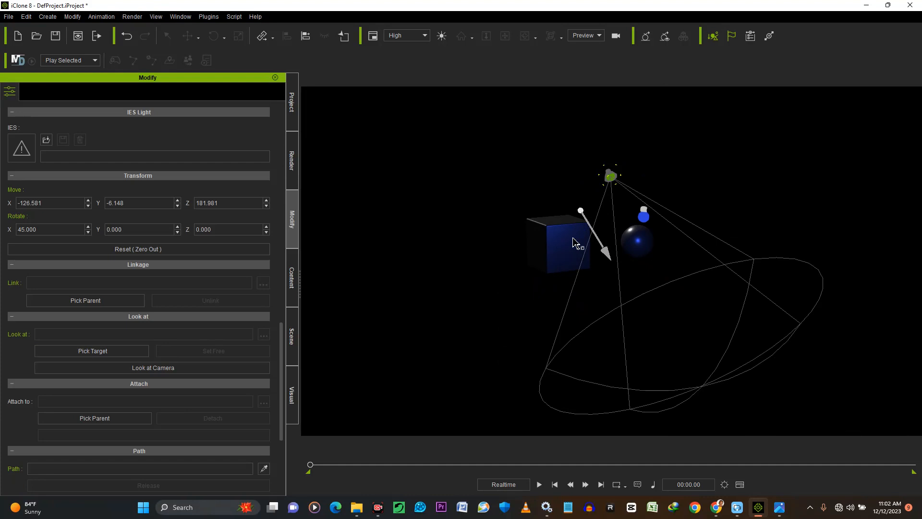
pyautogui.click(572, 240)
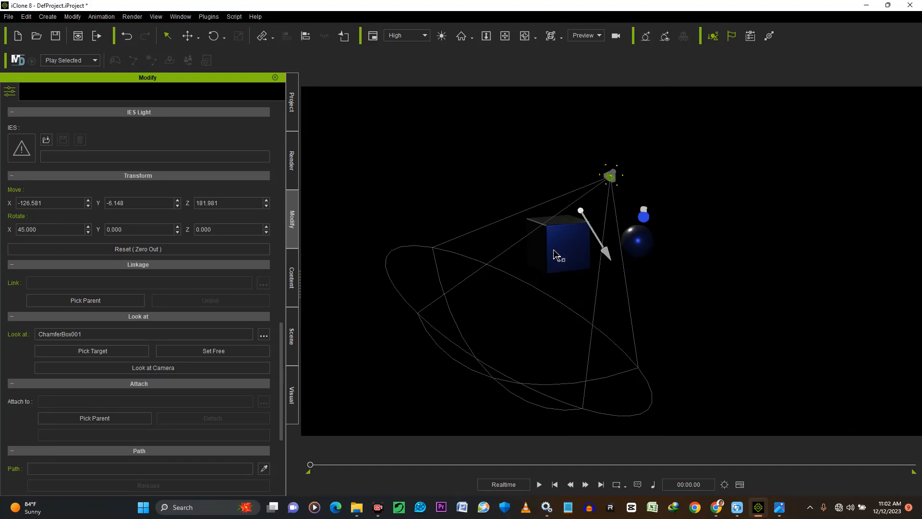
# Move the spot light higher and across to the ball's far side from the box, and raise its multiplier to 20.00
pyautogui.scroll(5, 192, 240)
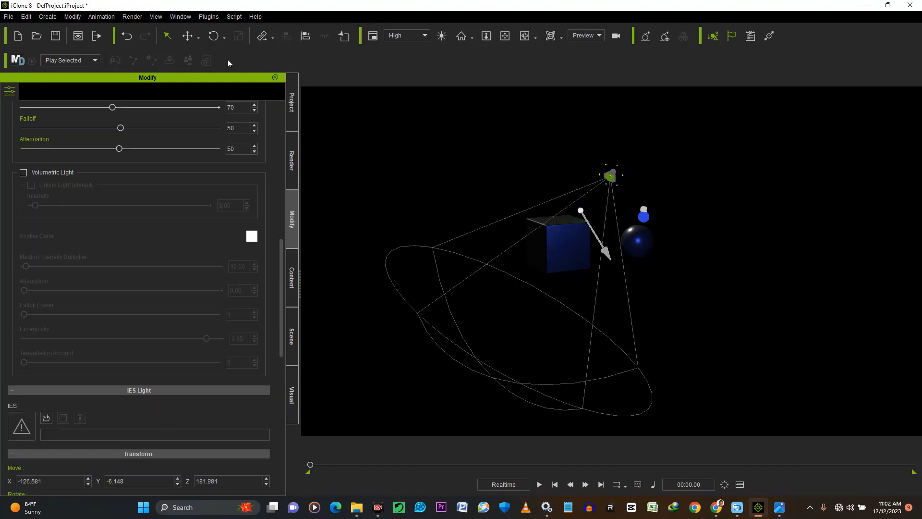
pyautogui.click(186, 37)
pyautogui.moveTo(605, 155); pyautogui.dragTo(681, 127)
pyautogui.scroll(10, 179, 283)
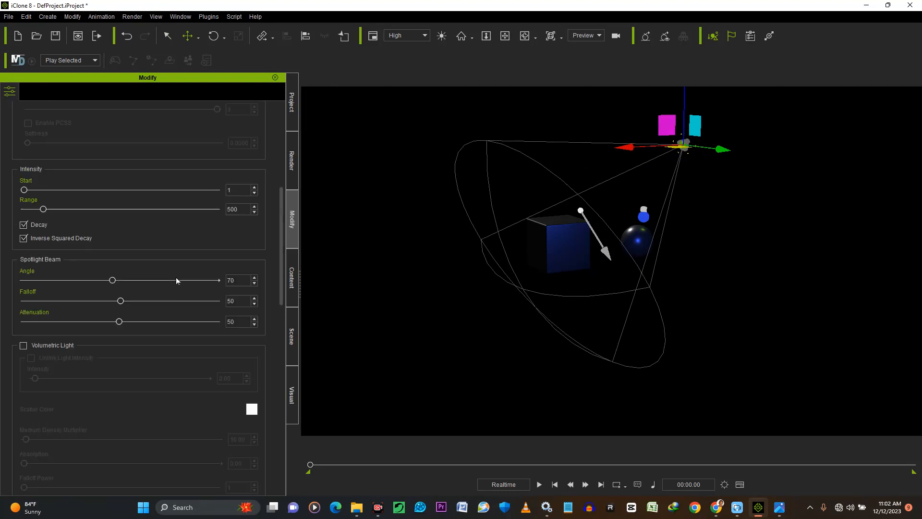
pyautogui.moveTo(39, 219); pyautogui.dragTo(196, 224)
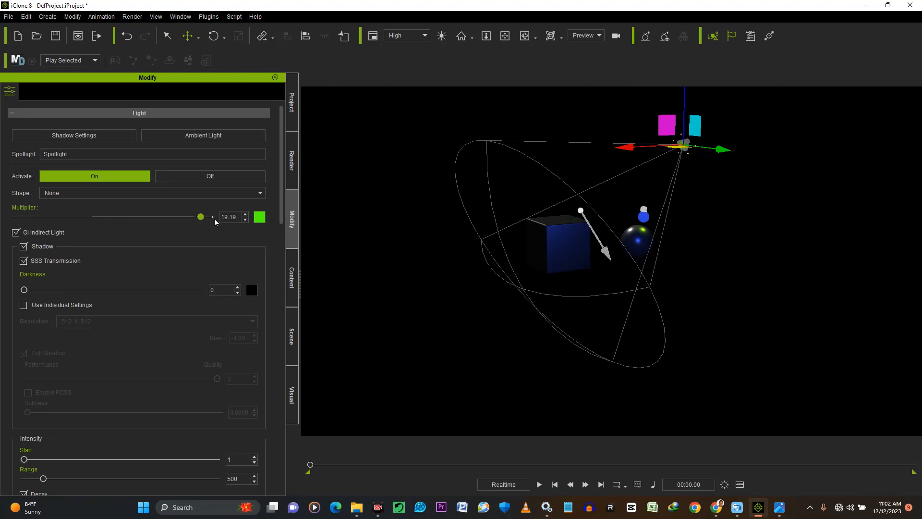
# Raise the directional light's multiplier to 6.92
pyautogui.click(505, 37)
pyautogui.moveTo(658, 269)
pyautogui.mouseDown()
pyautogui.moveTo(736, 310)
pyautogui.moveTo(480, 313)
pyautogui.moveTo(704, 324)
pyautogui.moveTo(627, 309)
pyautogui.moveTo(642, 333)
pyautogui.moveTo(662, 329)
pyautogui.moveTo(636, 304)
pyautogui.moveTo(504, 278)
pyautogui.moveTo(663, 321)
pyautogui.moveTo(528, 282)
pyautogui.moveTo(561, 260)
pyautogui.moveTo(560, 270)
pyautogui.moveTo(675, 275)
pyautogui.mouseUp()
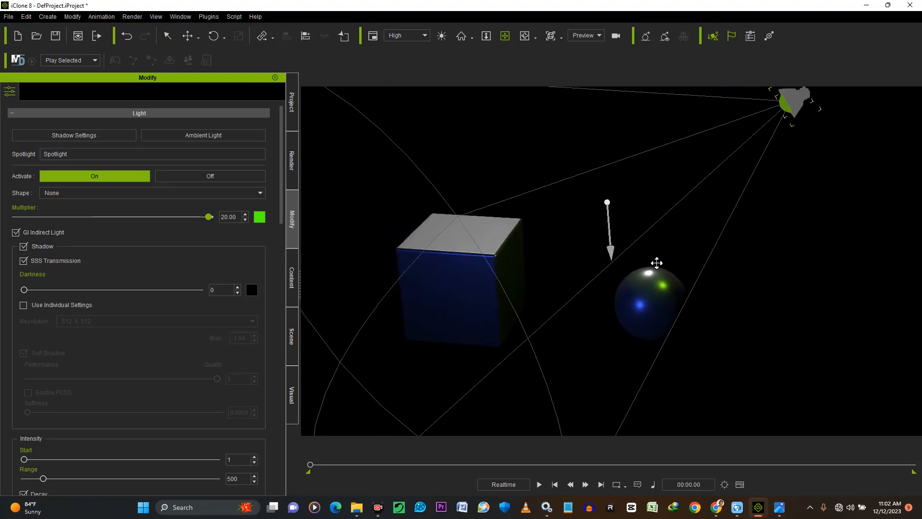
pyautogui.scroll(-3, 563, 295)
pyautogui.scroll(-2, 564, 295)
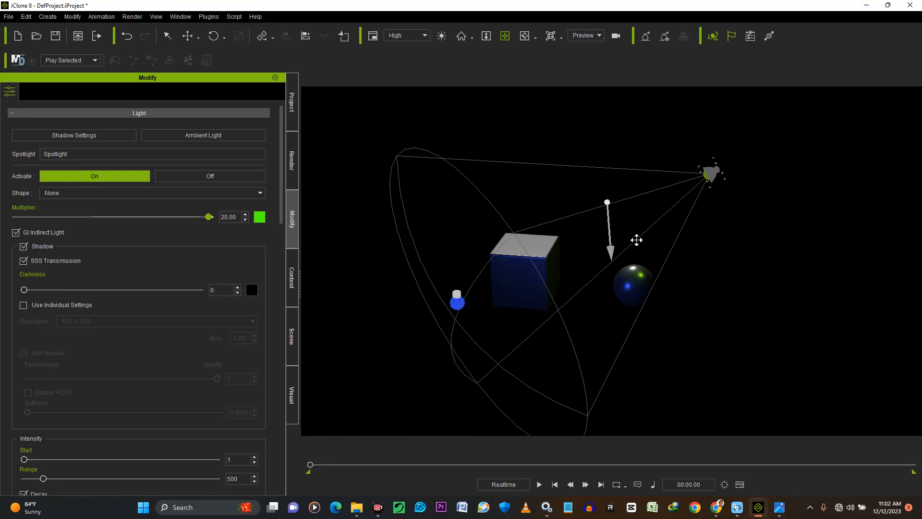
pyautogui.click(608, 203)
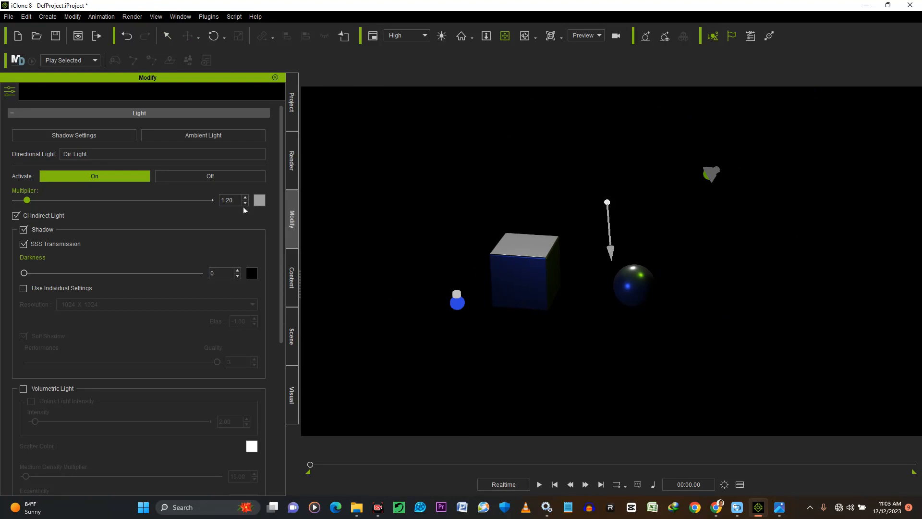
pyautogui.moveTo(27, 201); pyautogui.dragTo(75, 206)
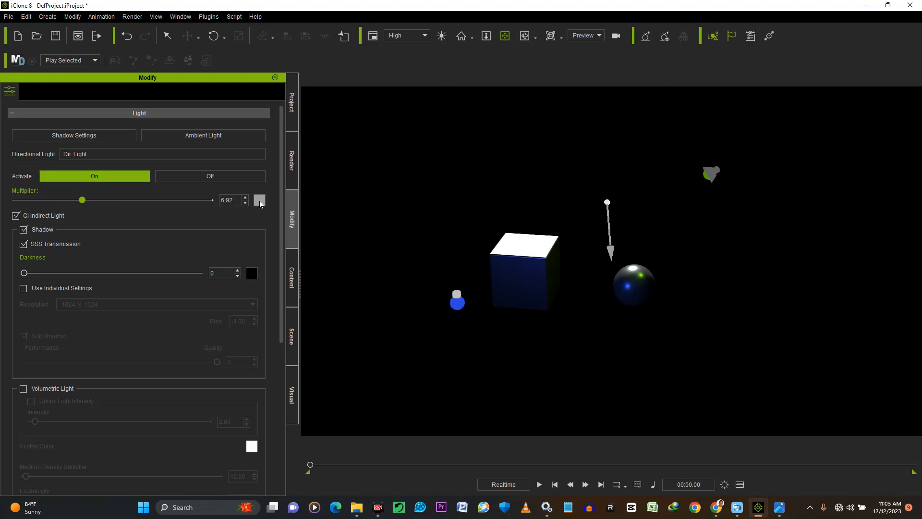
# Change the directional light's colour to red (#a00808)
pyautogui.click(260, 200)
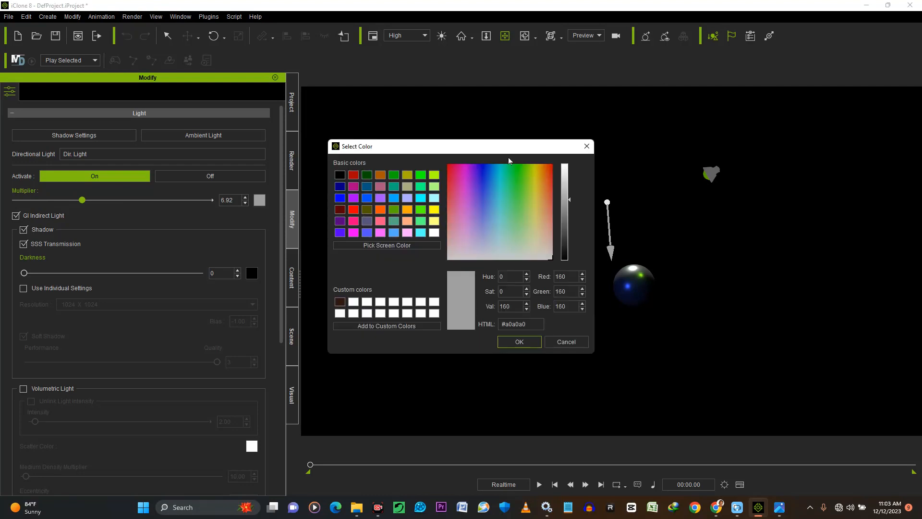
pyautogui.moveTo(502, 152); pyautogui.dragTo(337, 115)
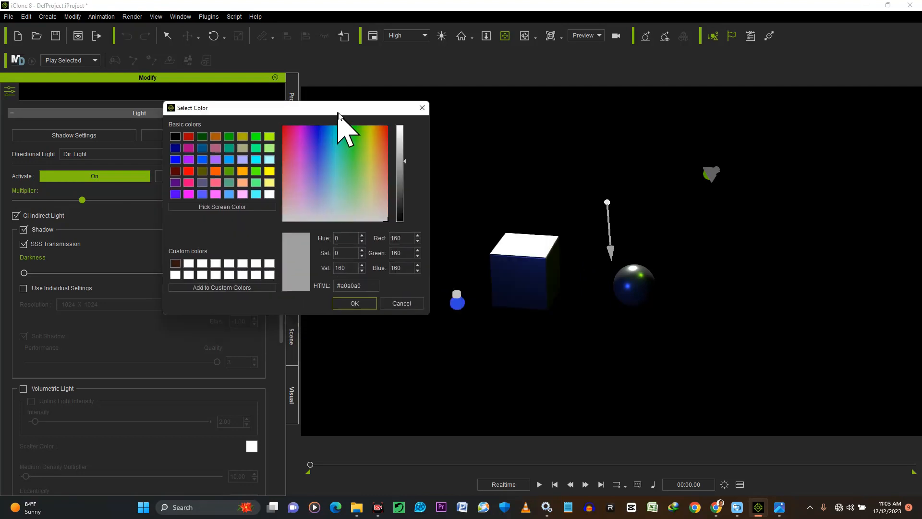
pyautogui.click(386, 127)
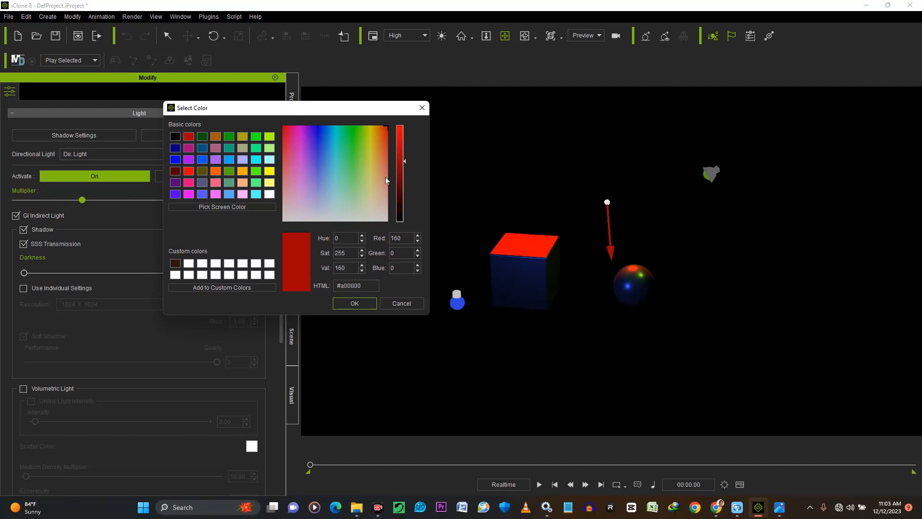
pyautogui.moveTo(384, 151); pyautogui.dragTo(393, 134)
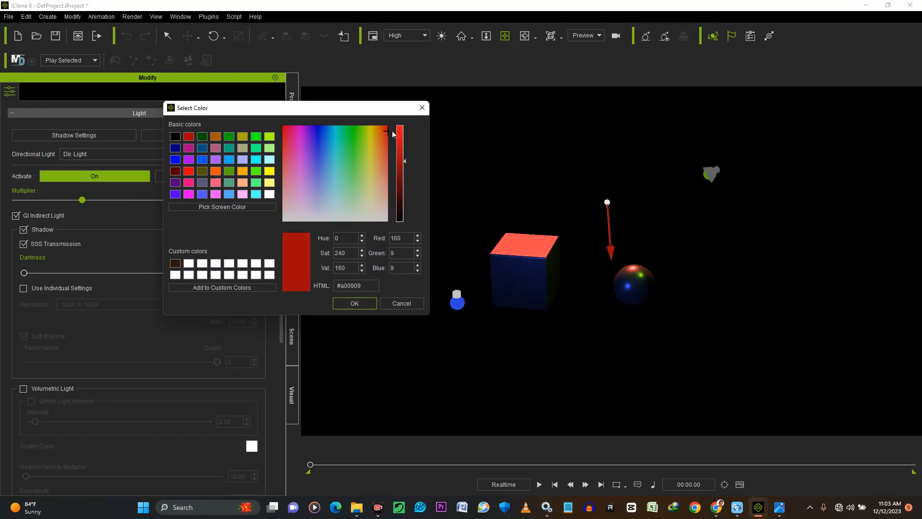
pyautogui.click(362, 304)
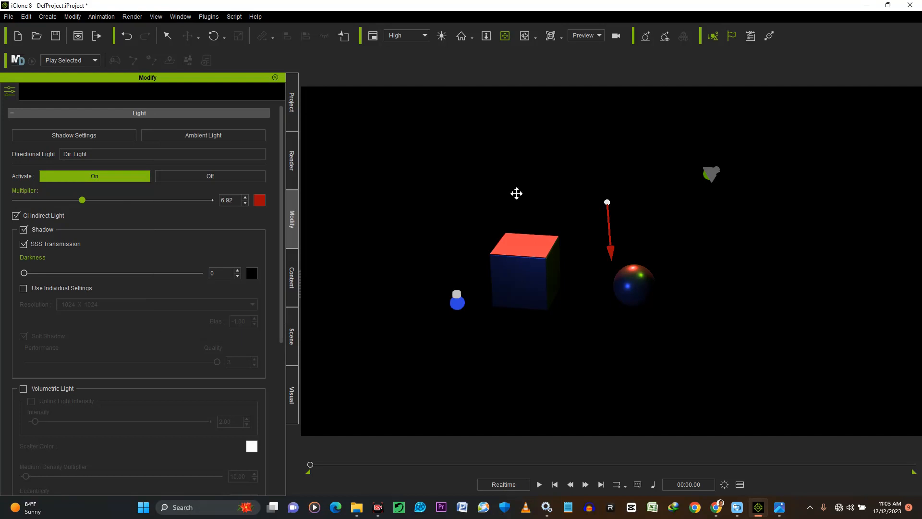
# Examine from several angles how the three coloured lights fall on the box and ball
pyautogui.click(498, 292)
pyautogui.moveTo(498, 293); pyautogui.dragTo(564, 288, button='right')
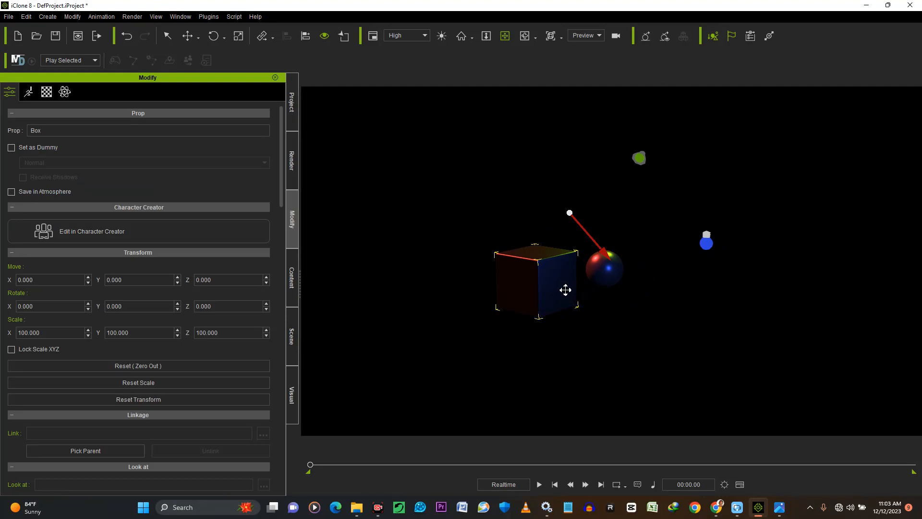
pyautogui.scroll(5, 562, 290)
pyautogui.moveTo(508, 284); pyautogui.dragTo(530, 277)
pyautogui.moveTo(561, 280); pyautogui.dragTo(496, 274, button='right')
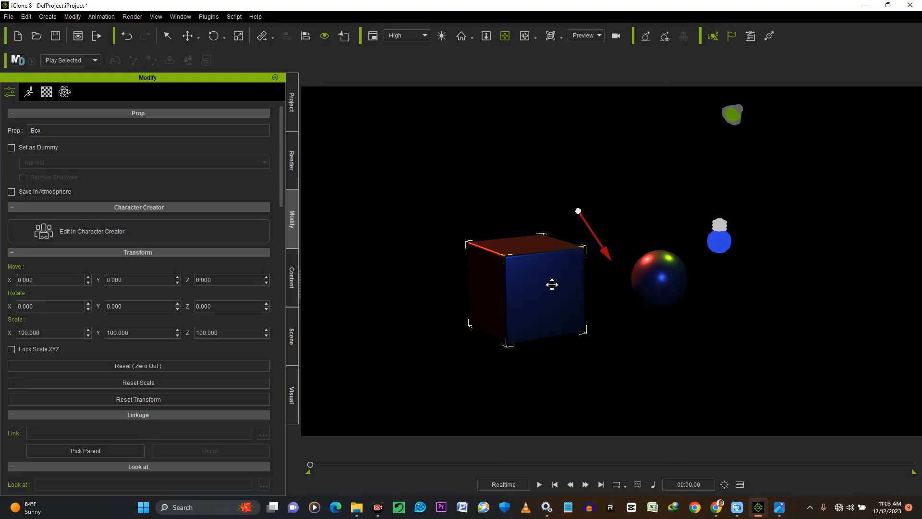
pyautogui.moveTo(693, 249); pyautogui.dragTo(627, 292, button='right')
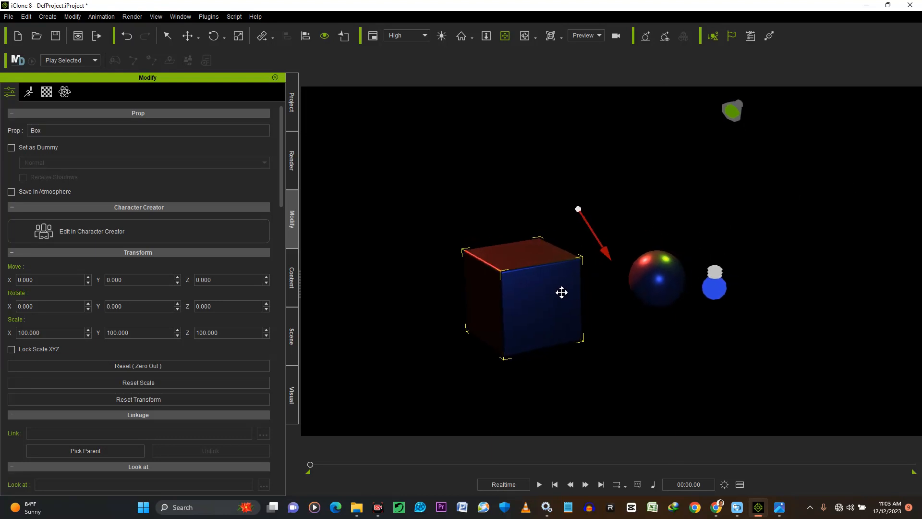